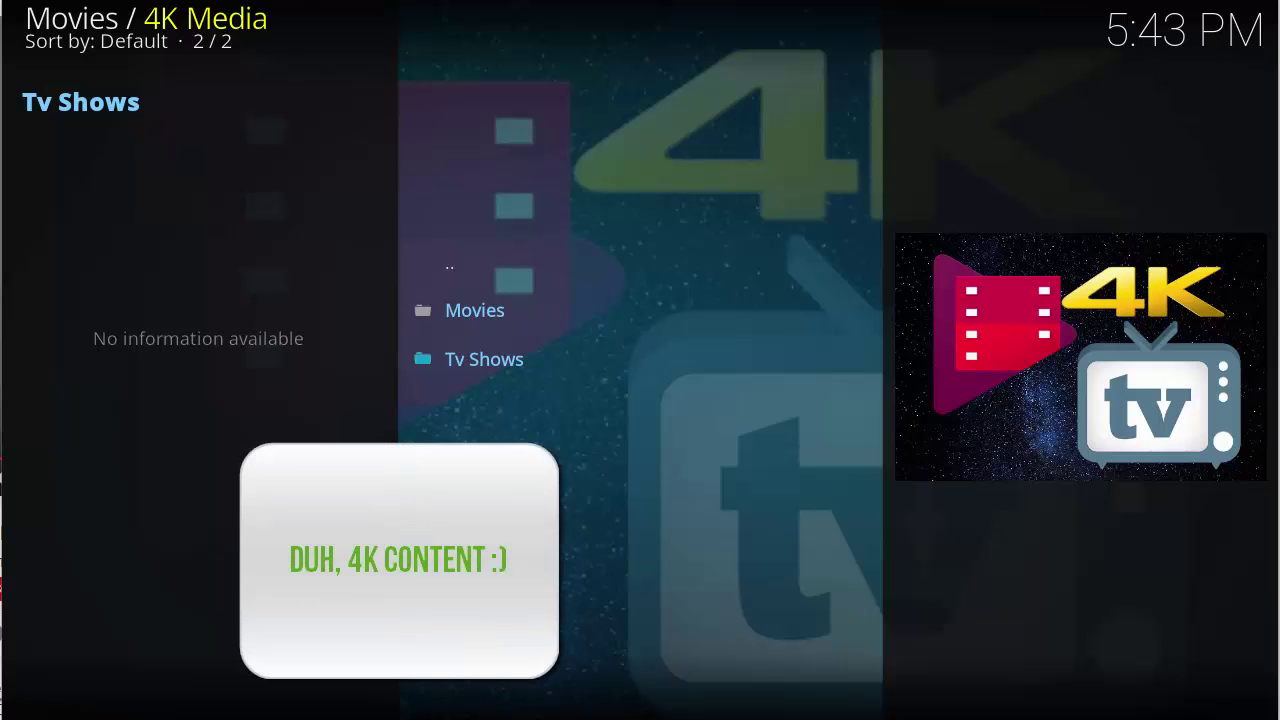
Step: Open the Movies folder of the 4K Media add-on and look through its whole list of titles
click(547, 315)
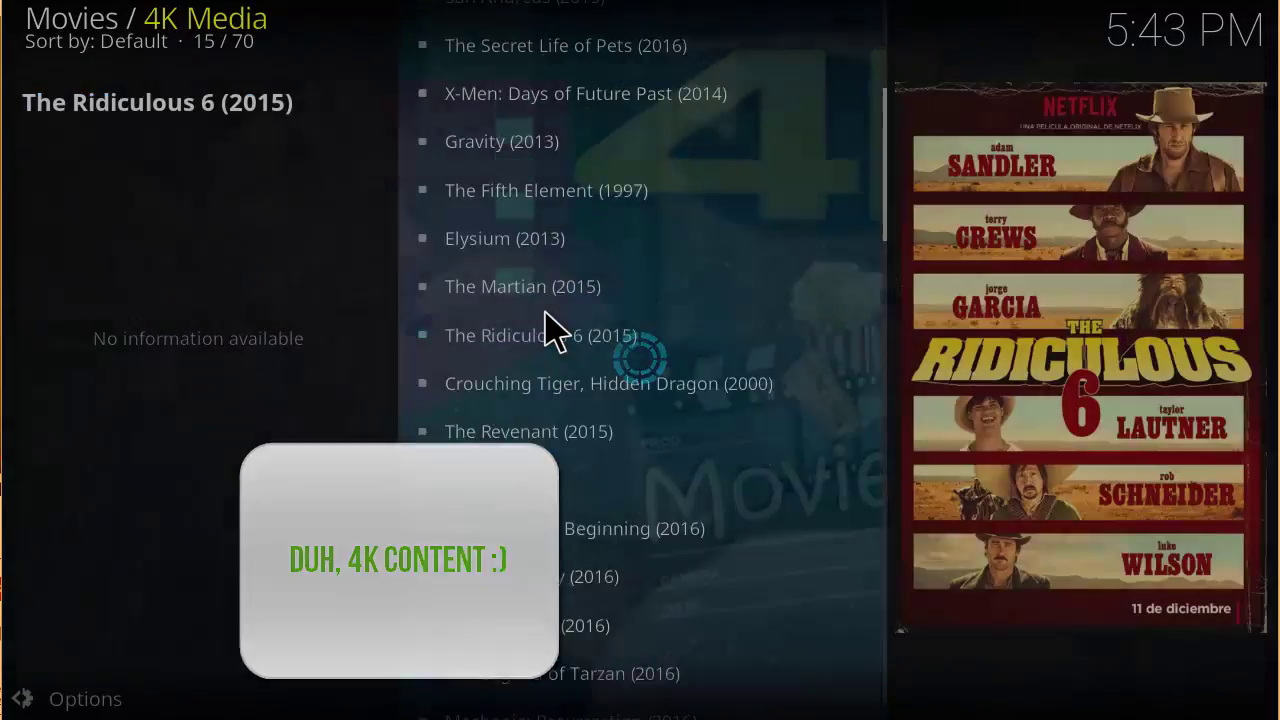
scroll(547, 320, up, 8)
scroll(547, 320, up, 6)
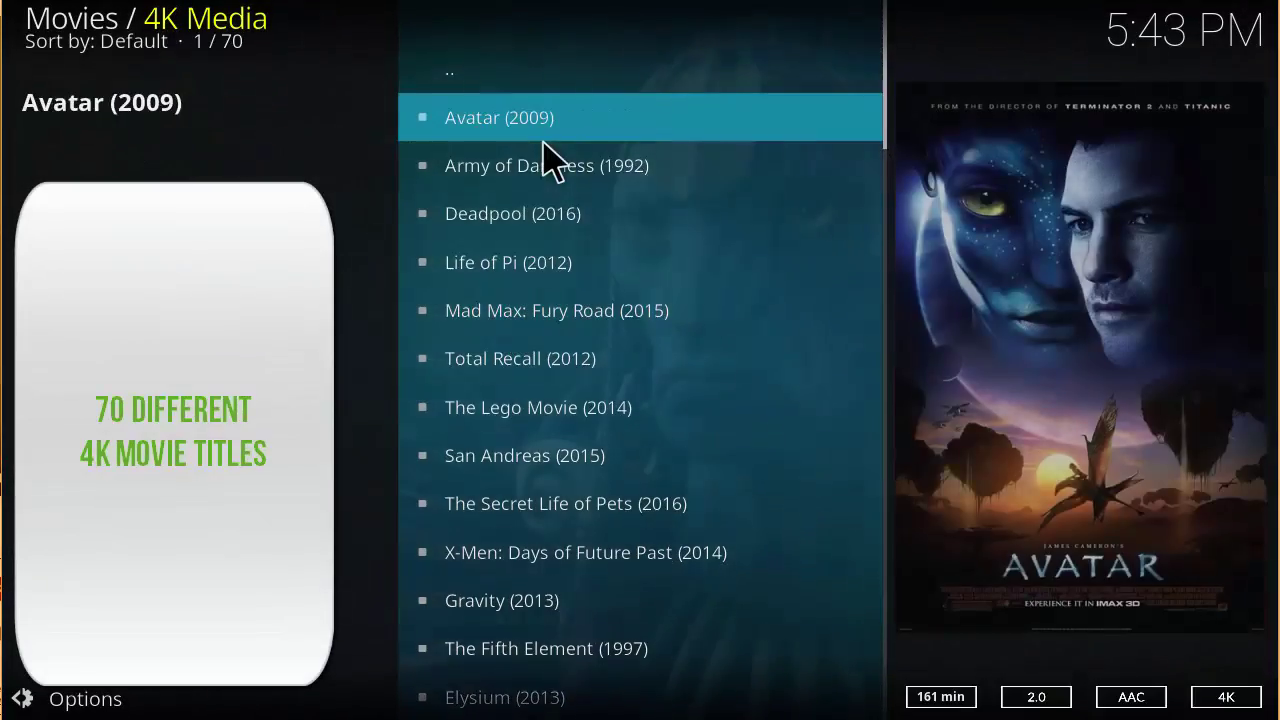
scroll(557, 220, down, 9)
scroll(557, 220, down, 20)
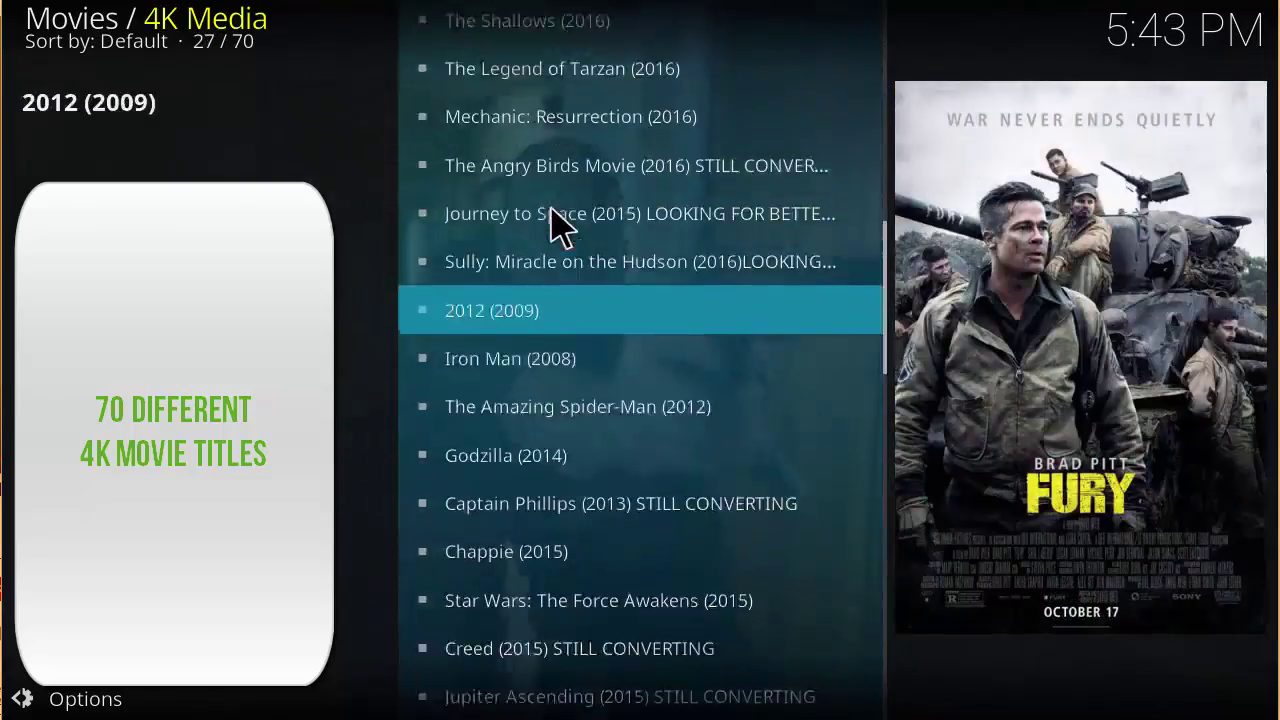
scroll(580, 242, down, 18)
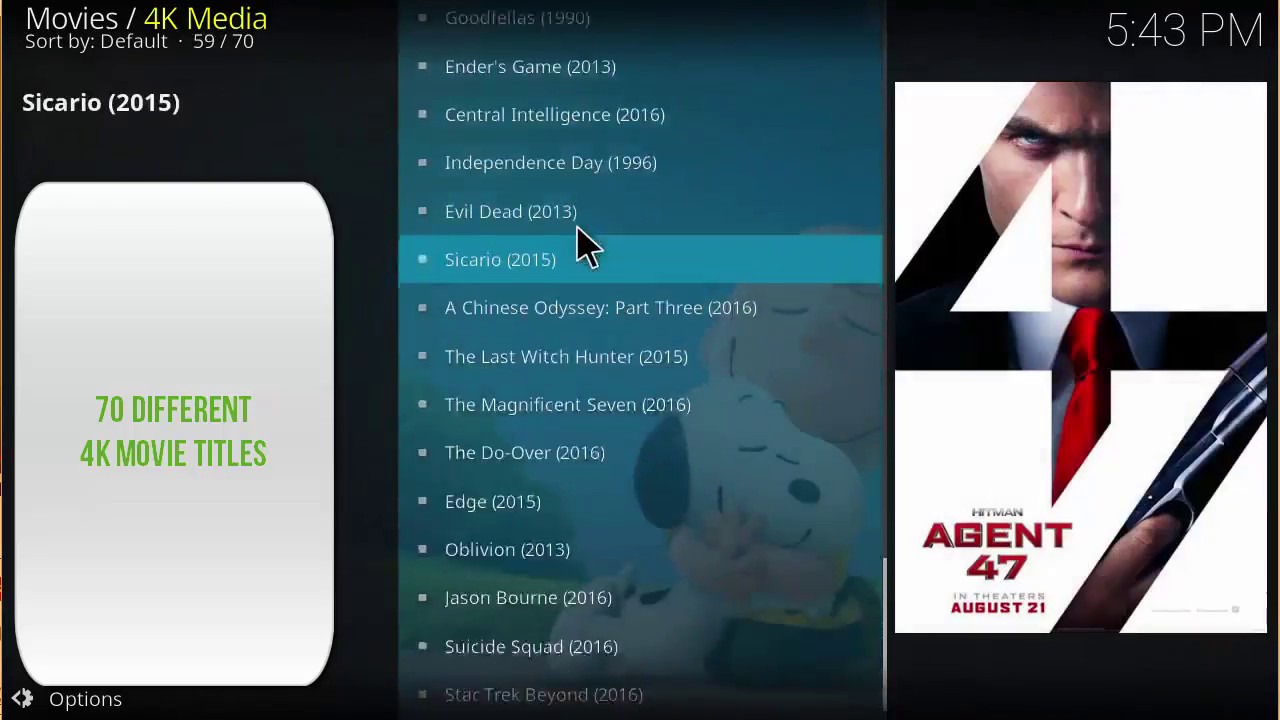
scroll(585, 243, up, 3)
scroll(585, 243, up, 20)
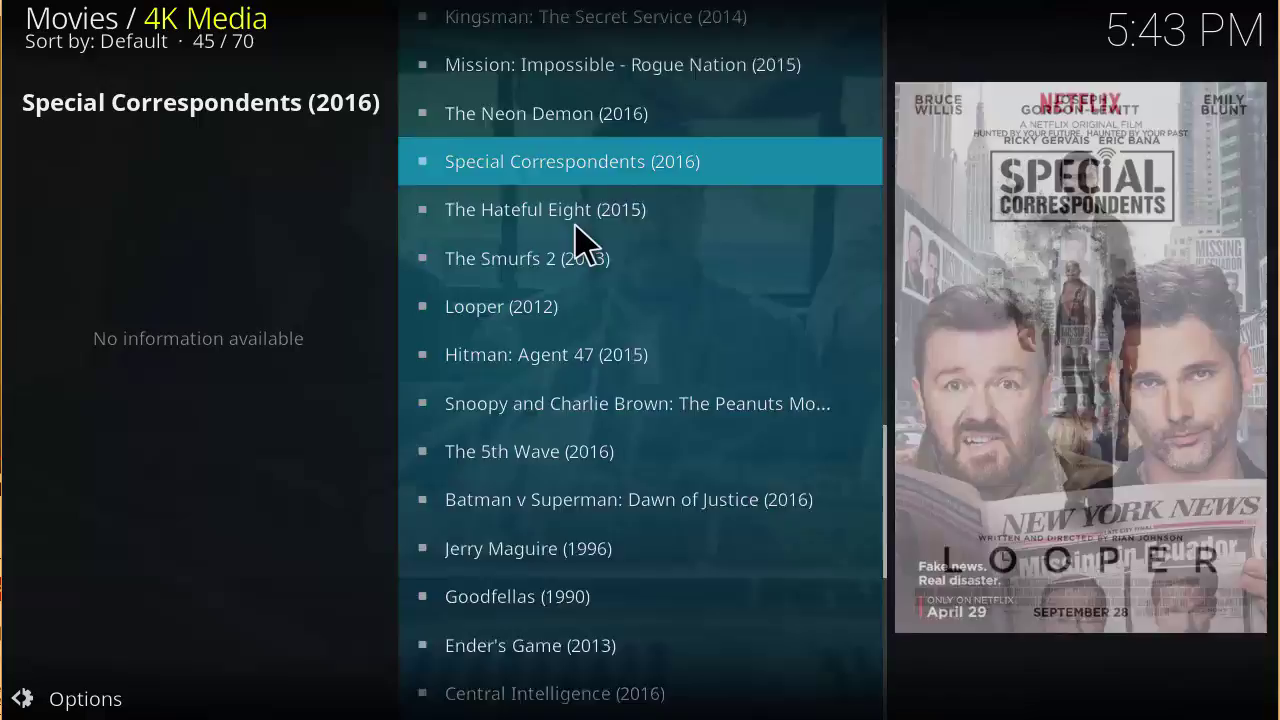
scroll(576, 226, up, 20)
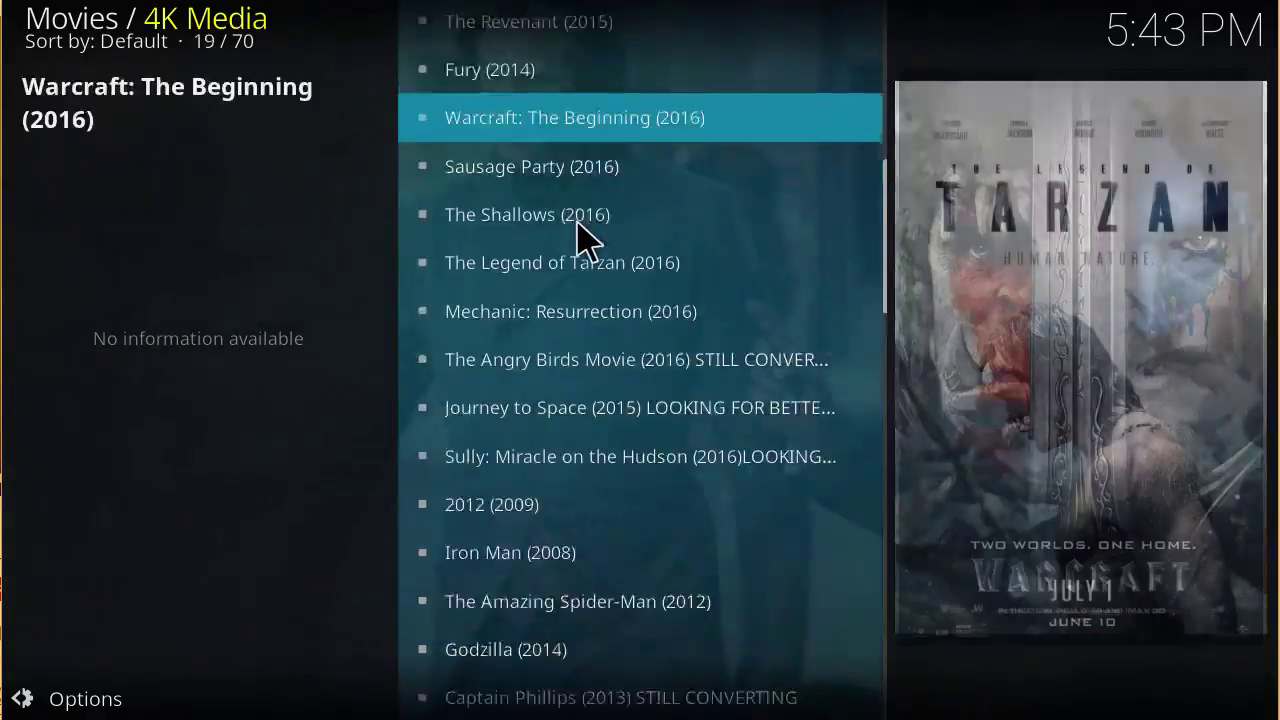
scroll(582, 238, up, 4)
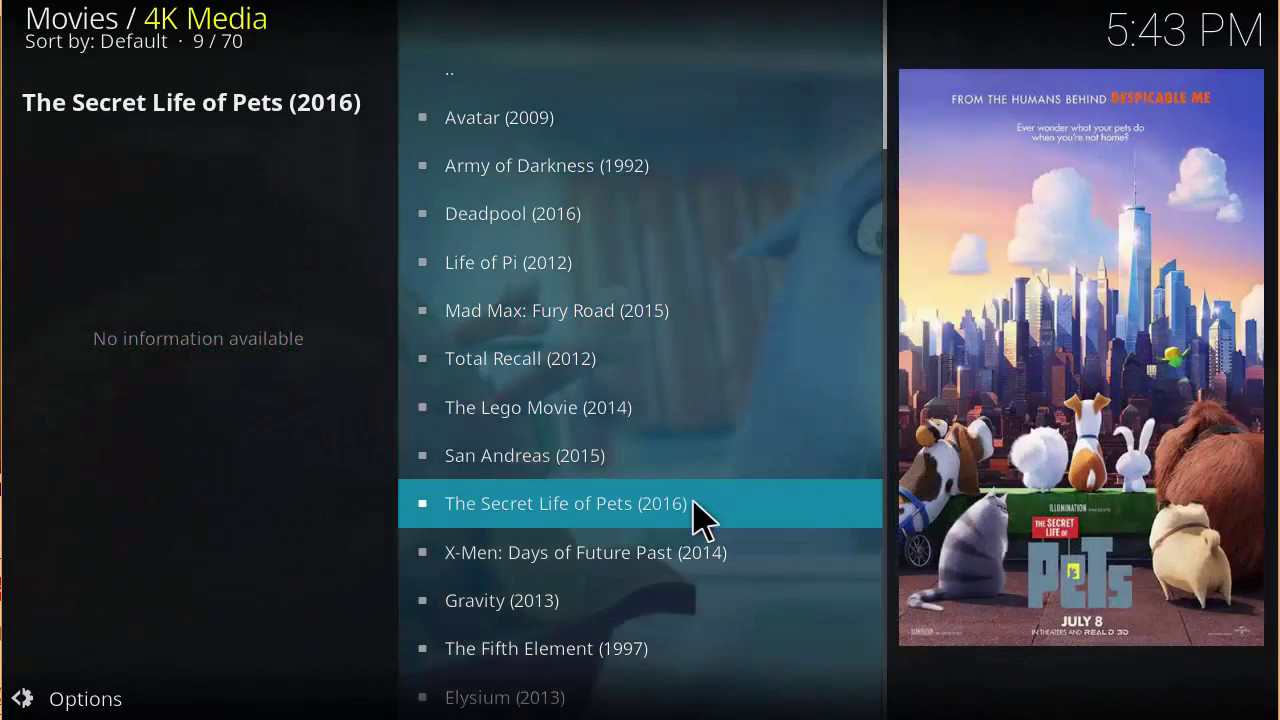
scroll(700, 515, down, 8)
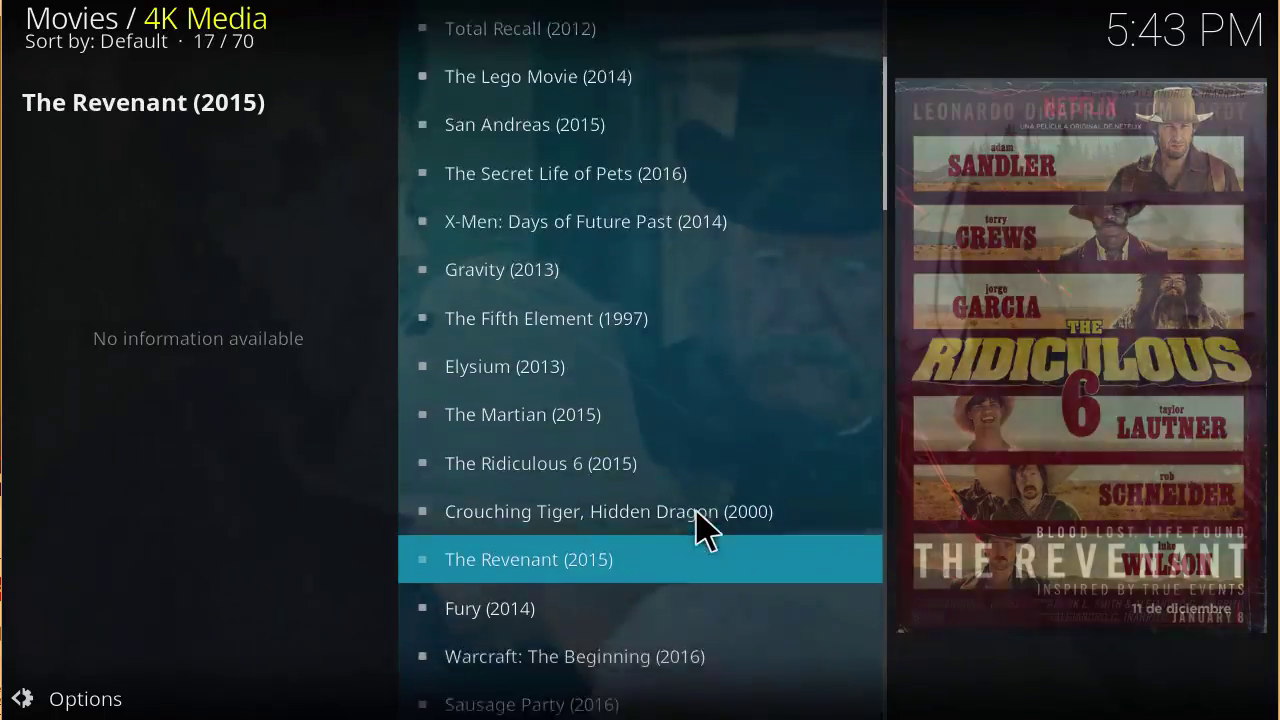
scroll(705, 527, down, 9)
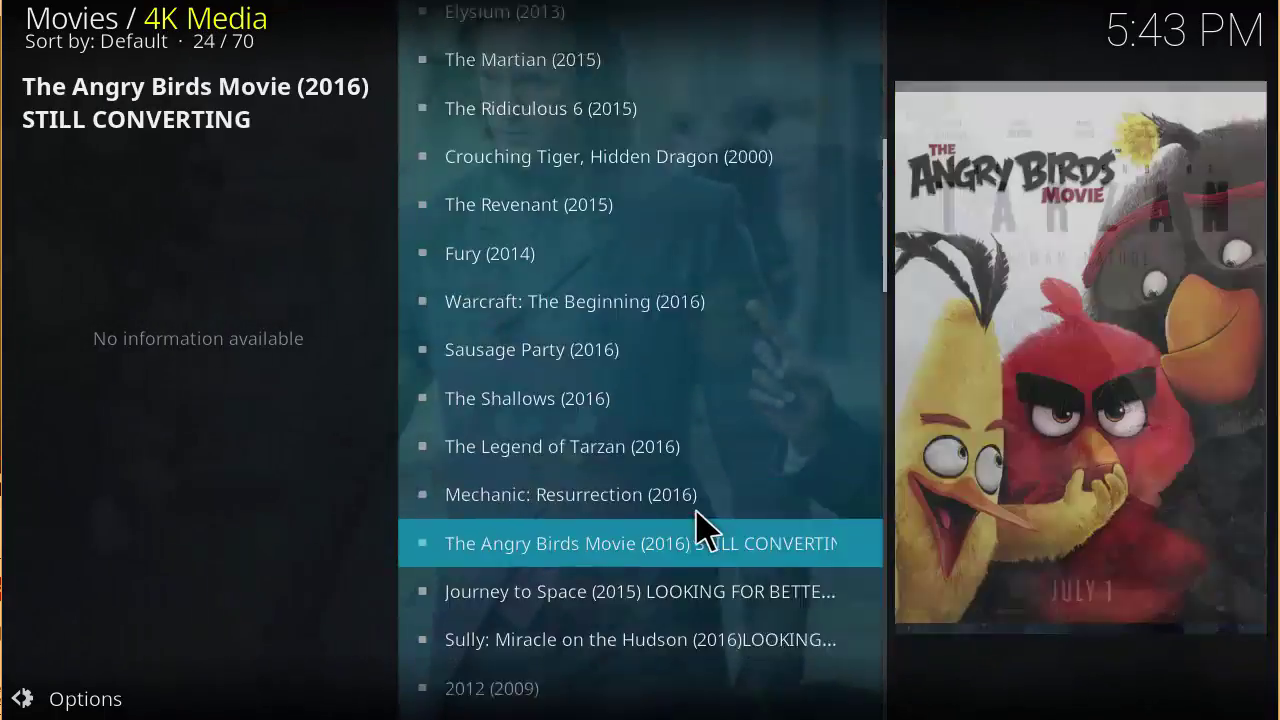
scroll(698, 513, down, 12)
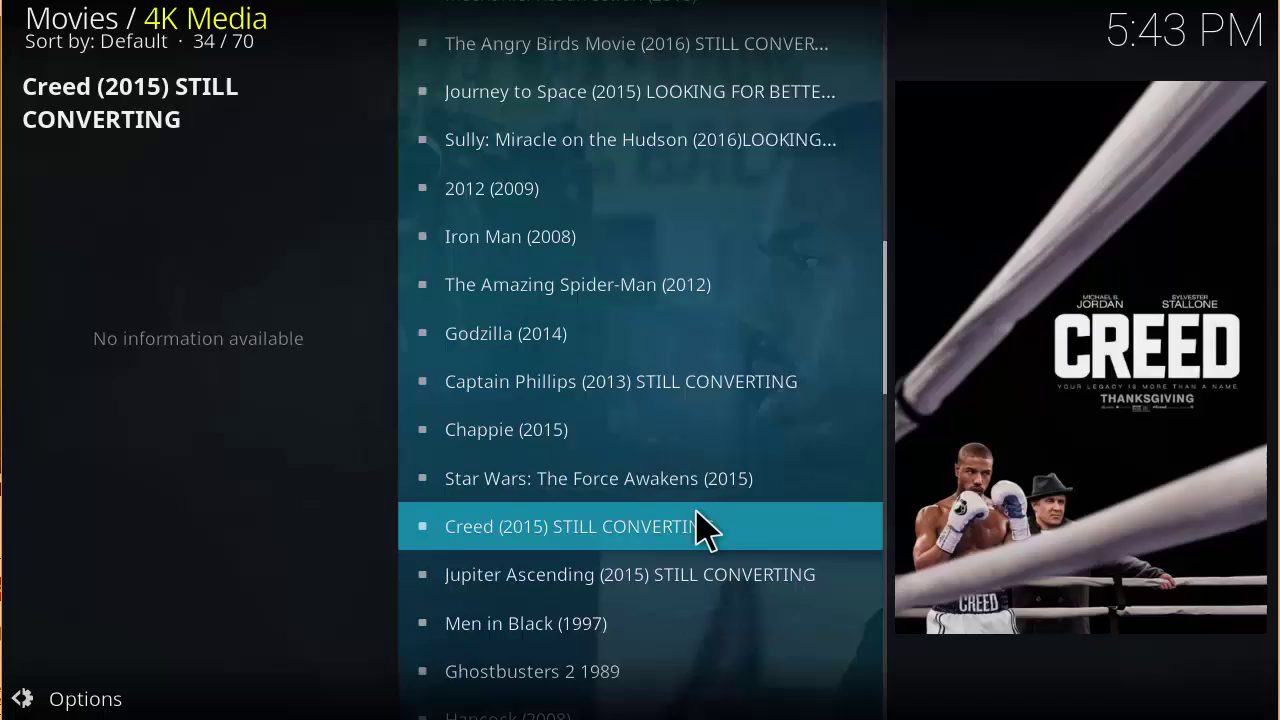
scroll(700, 527, down, 3)
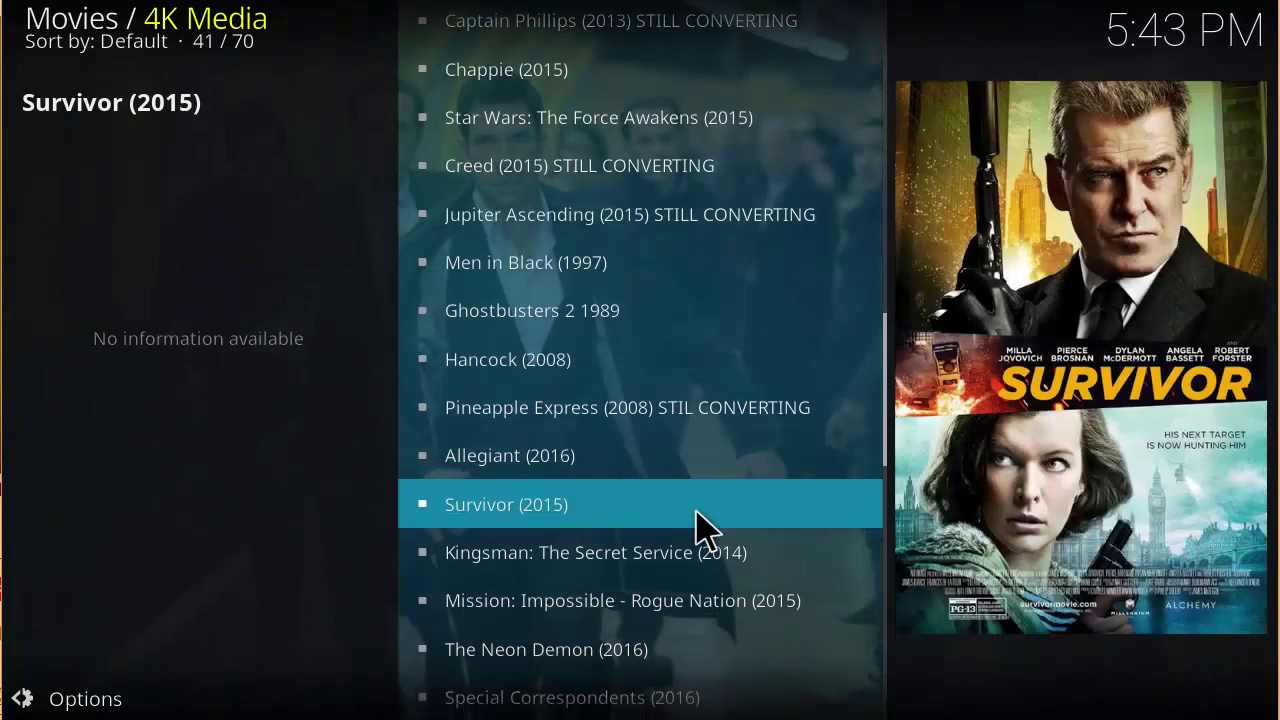
scroll(705, 527, down, 14)
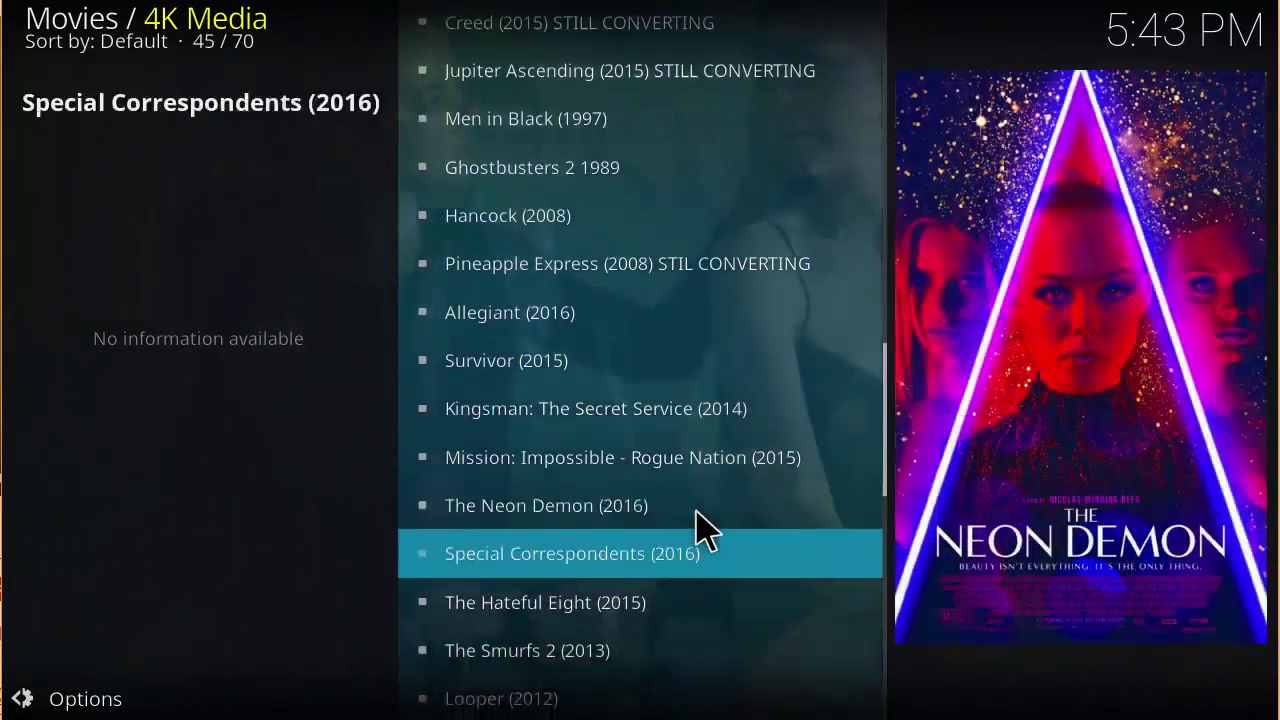
scroll(705, 527, down, 14)
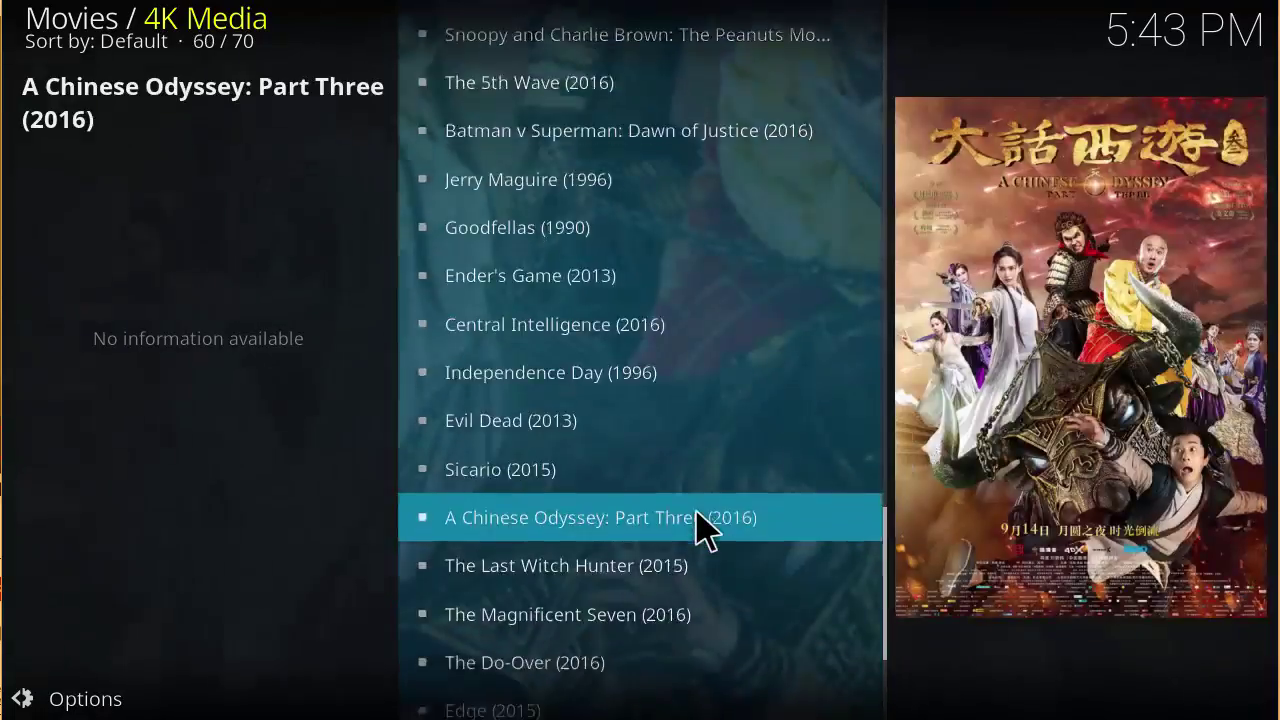
scroll(705, 527, down, 1)
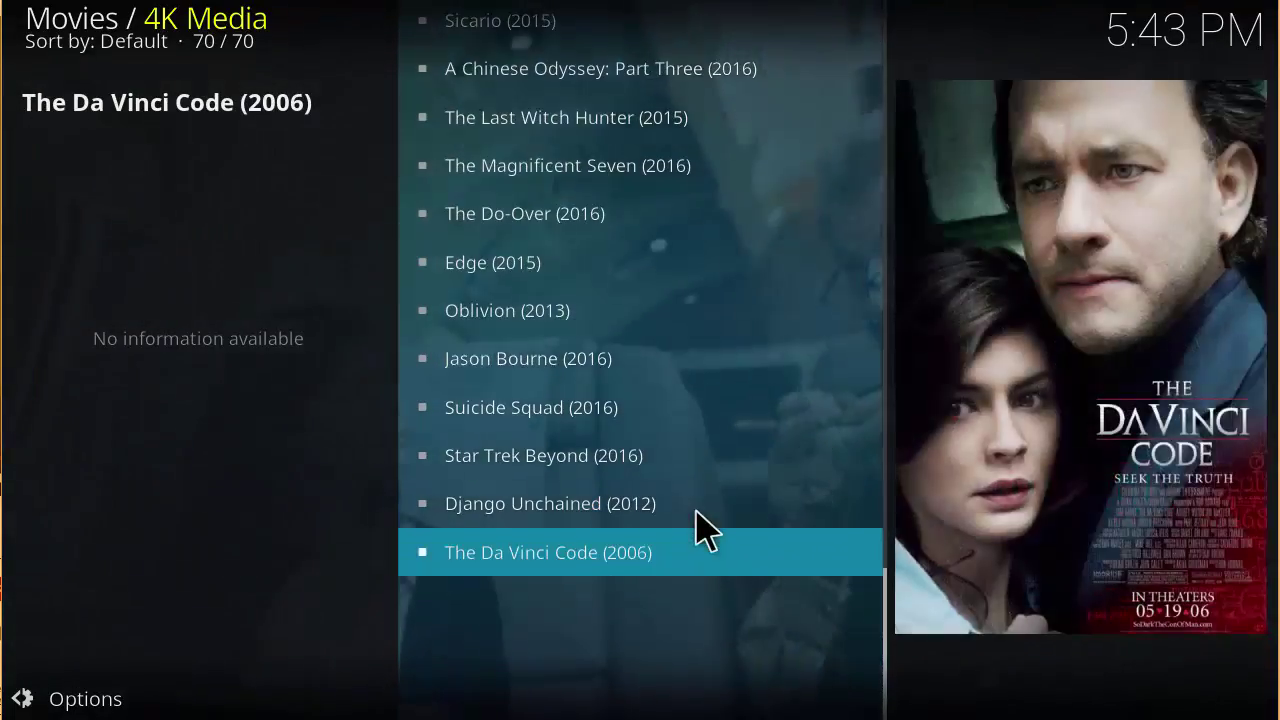
scroll(490, 255, up, 20)
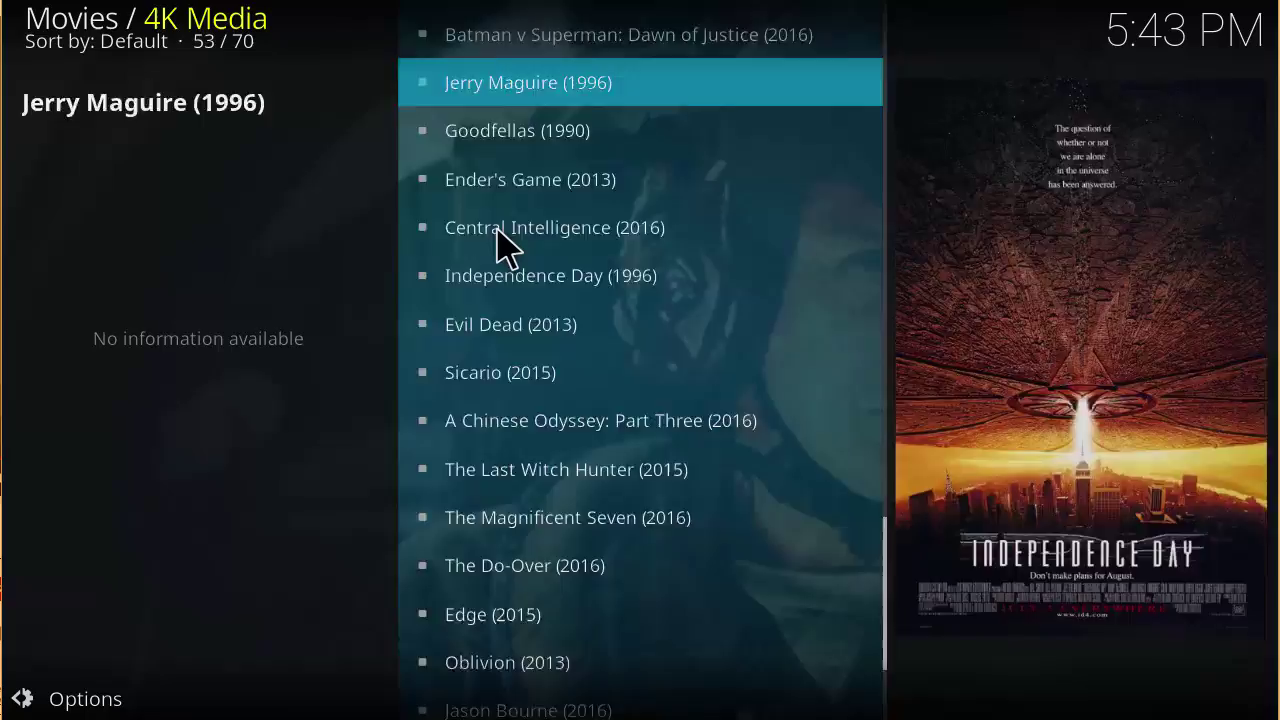
scroll(500, 245, up, 20)
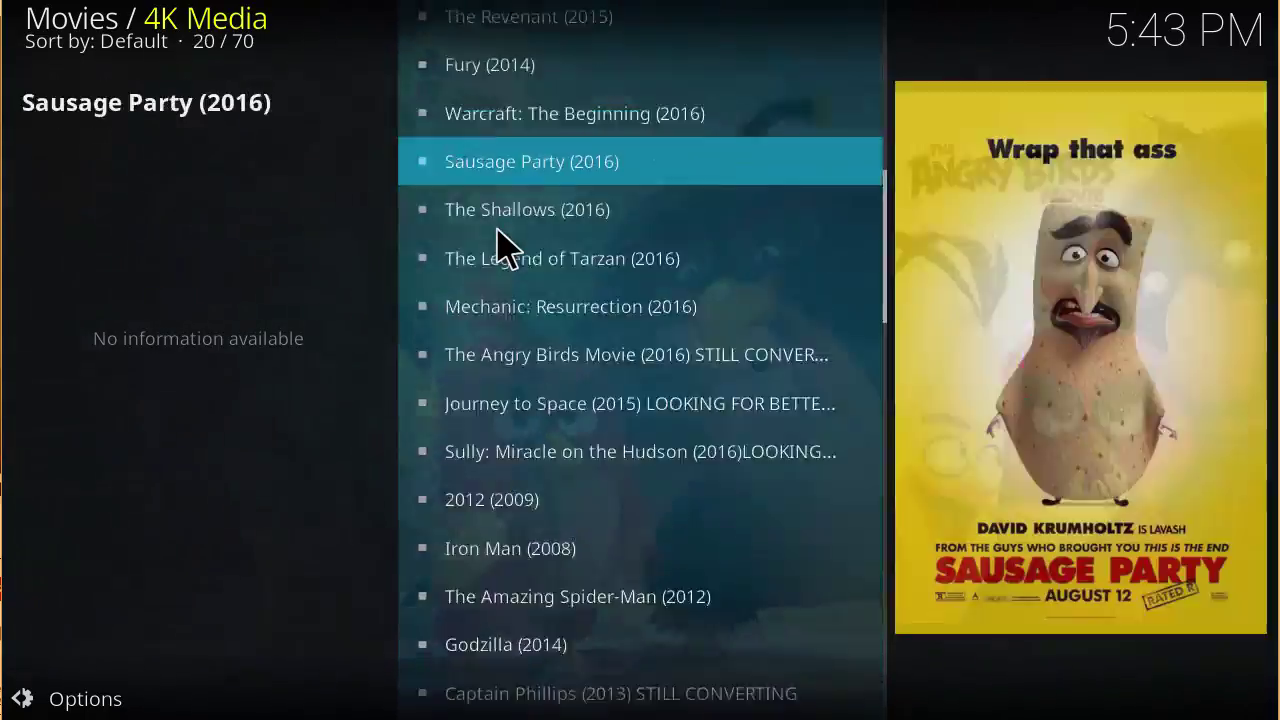
scroll(497, 245, up, 10)
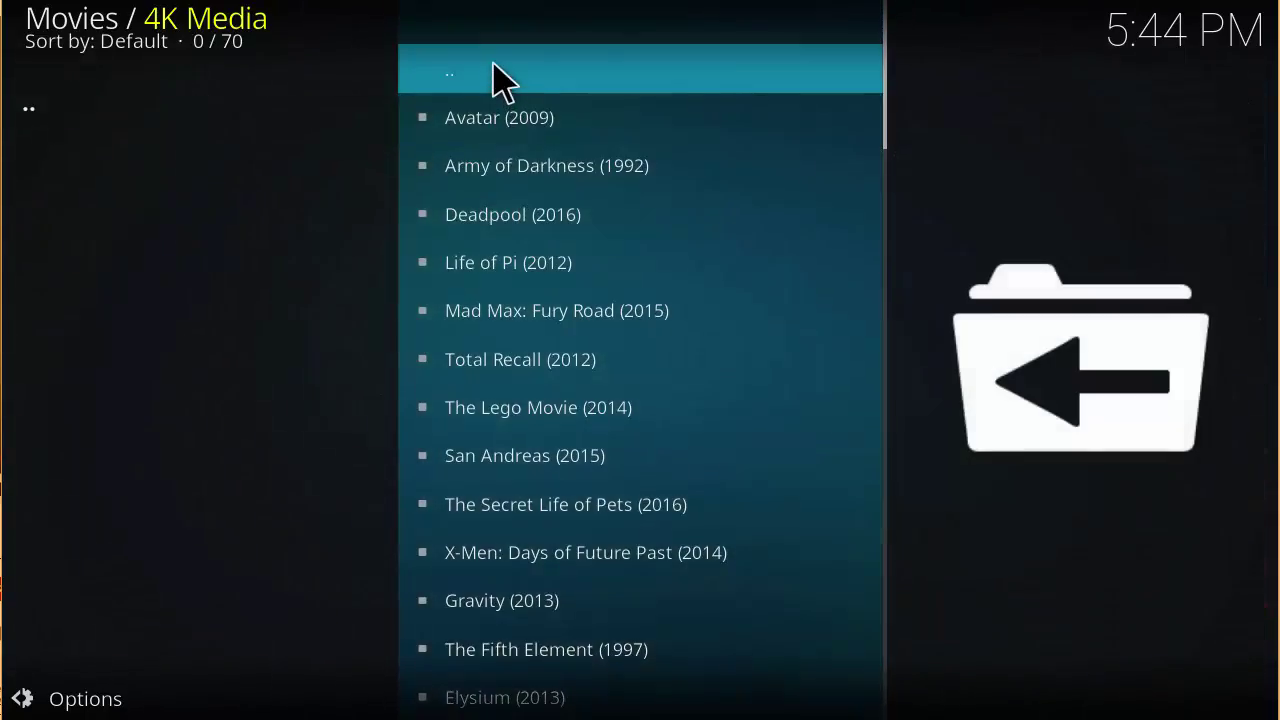
Step: Go back to the 4K Media categories and look through the titles in the Tv Shows folder
click(497, 78)
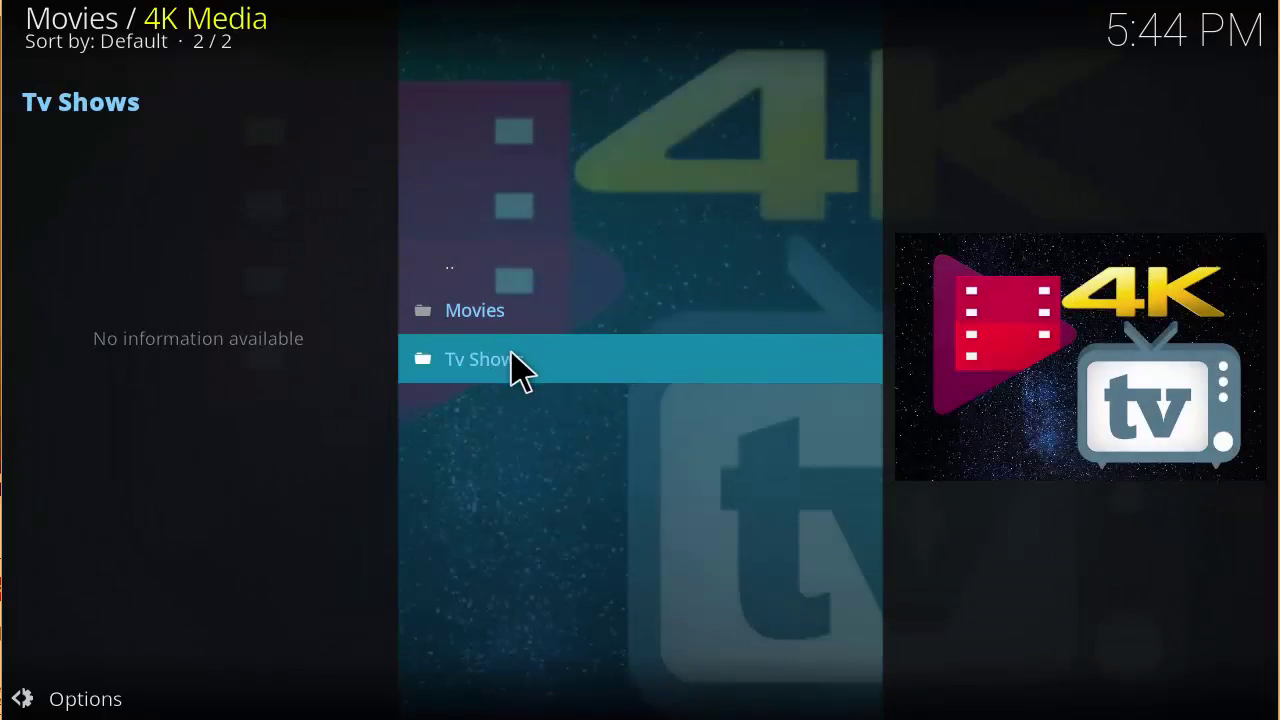
click(541, 356)
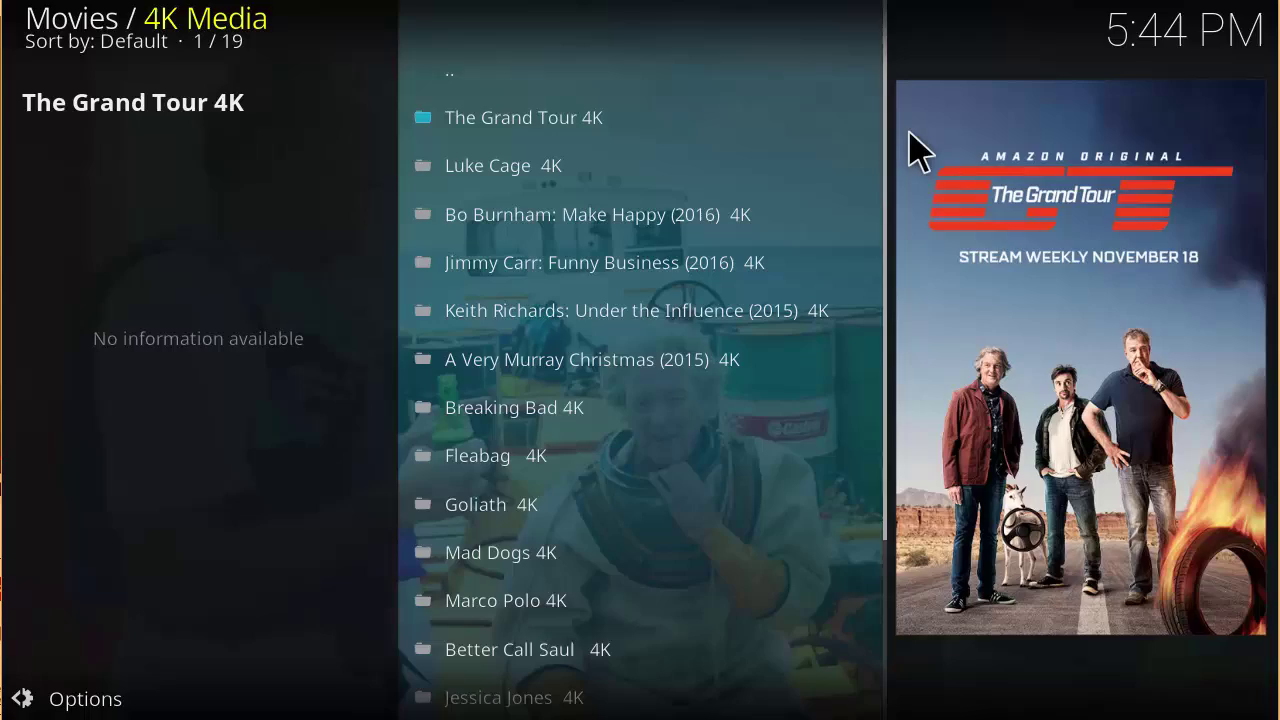
scroll(845, 225, down, 4)
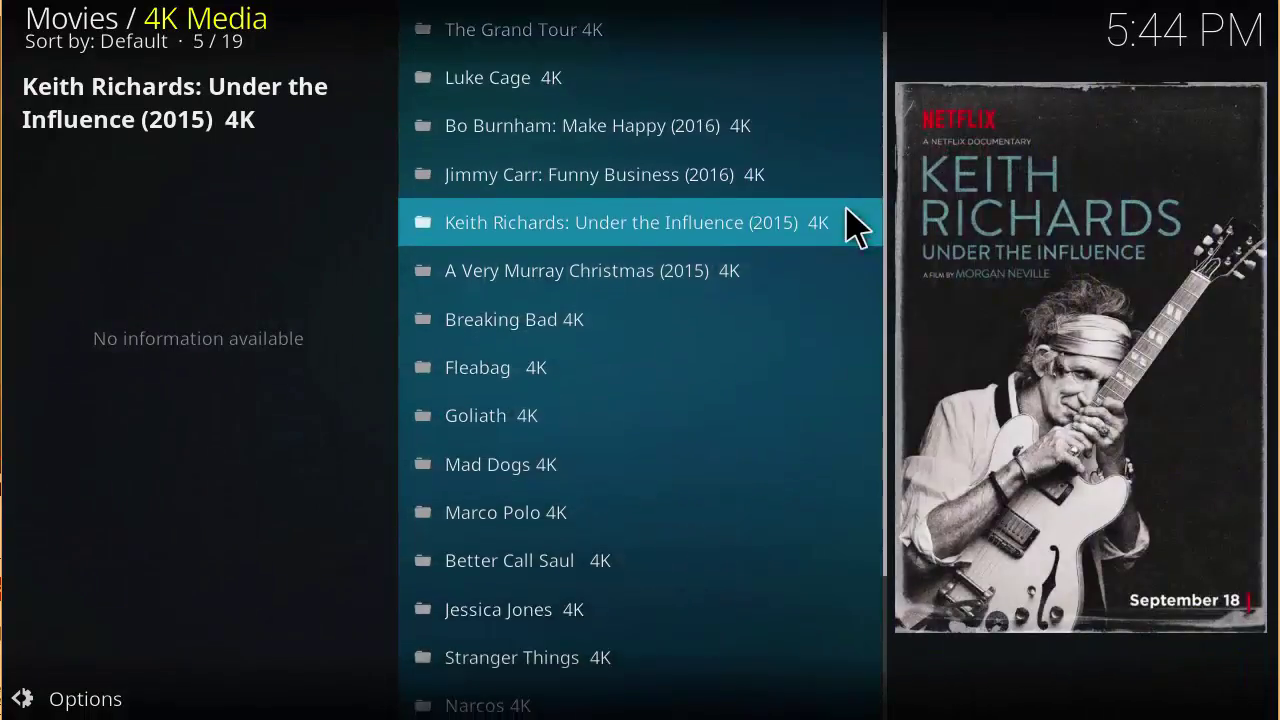
scroll(840, 250, down, 5)
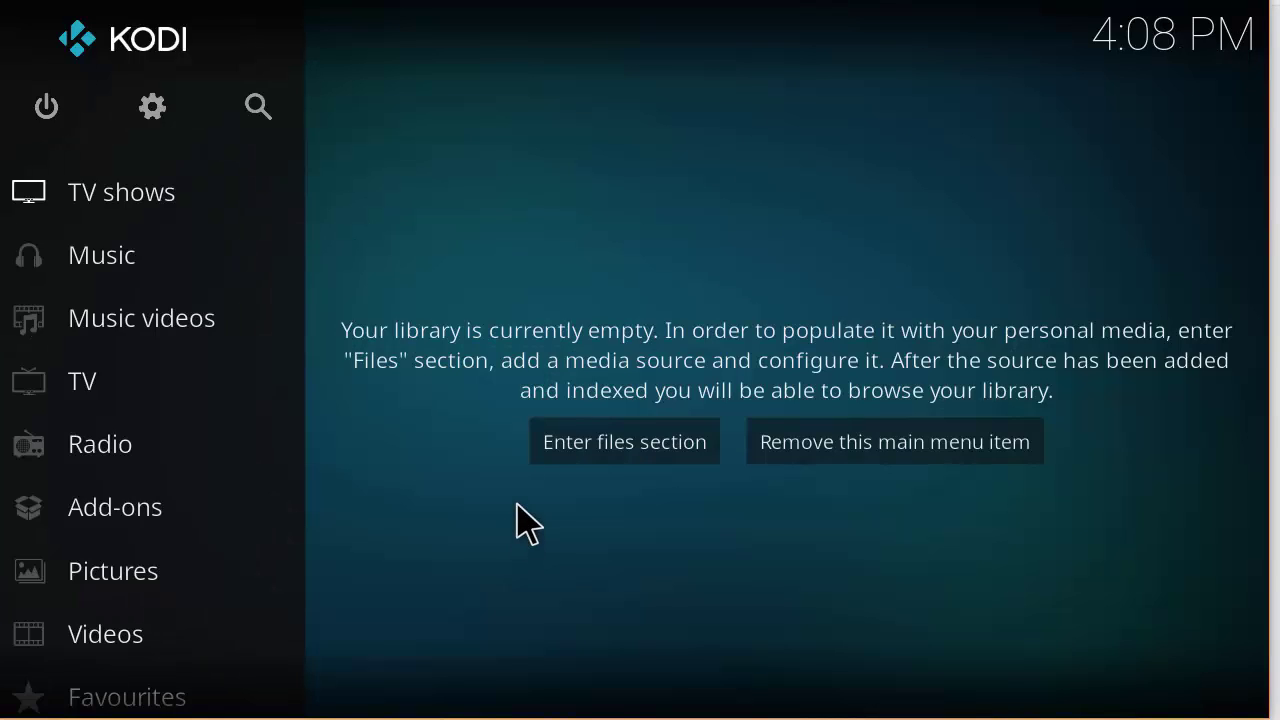
Step: Open the file manager from the system settings and start adding a new file source
click(156, 119)
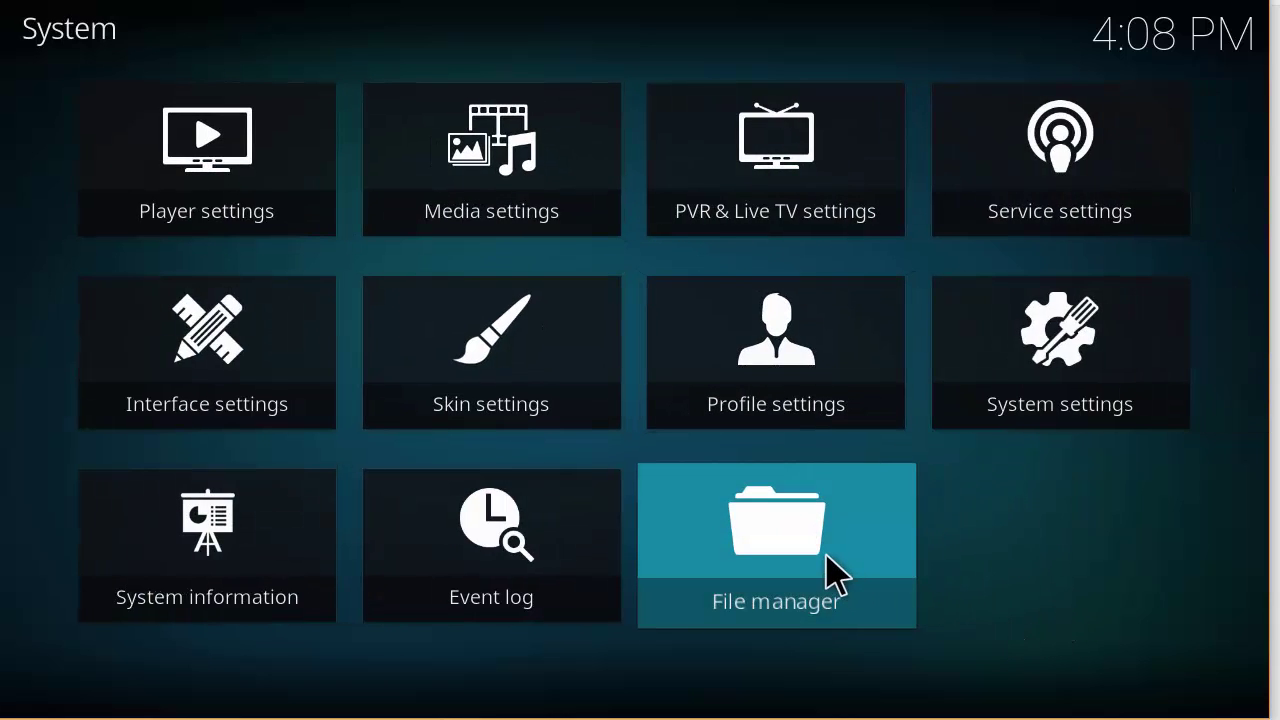
click(836, 575)
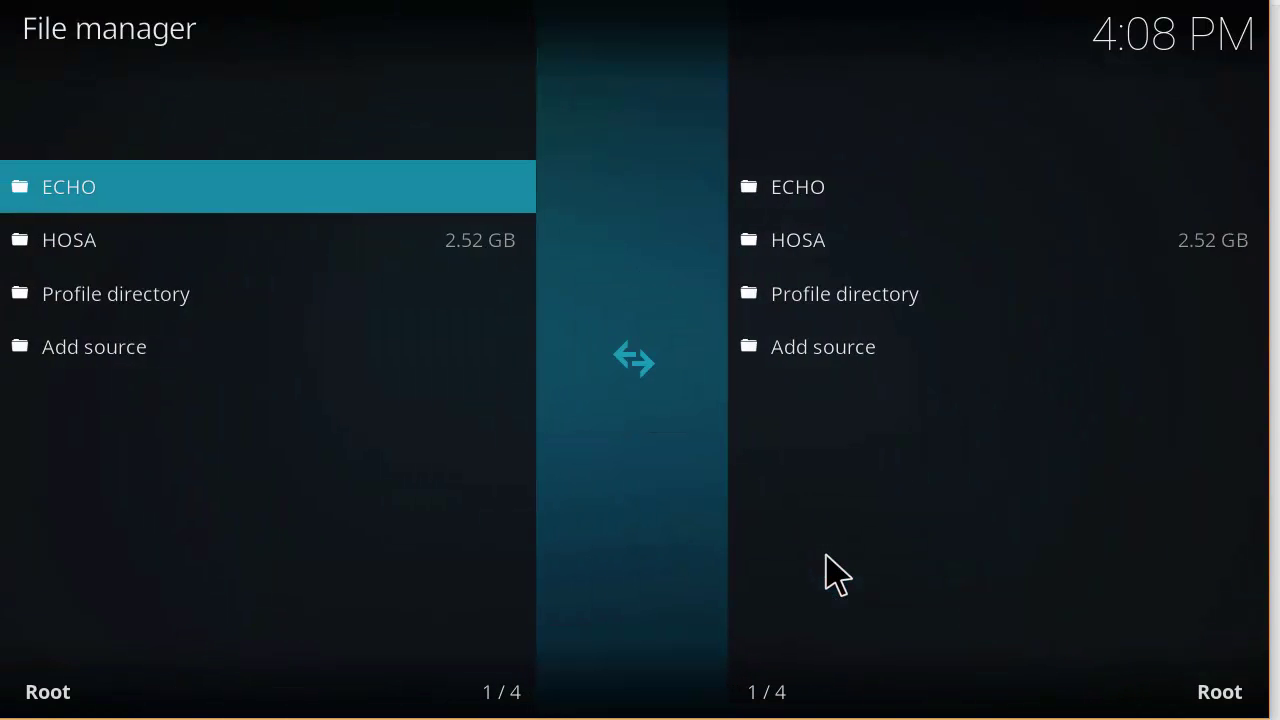
click(845, 349)
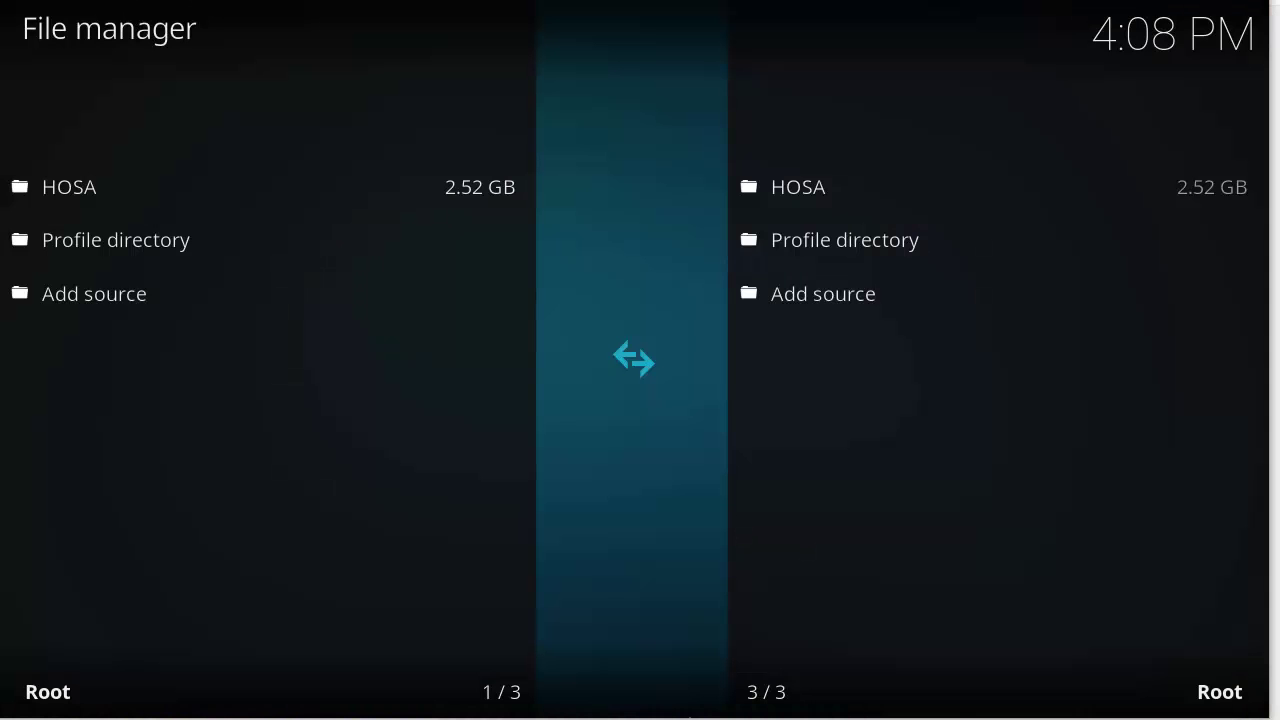
click(814, 294)
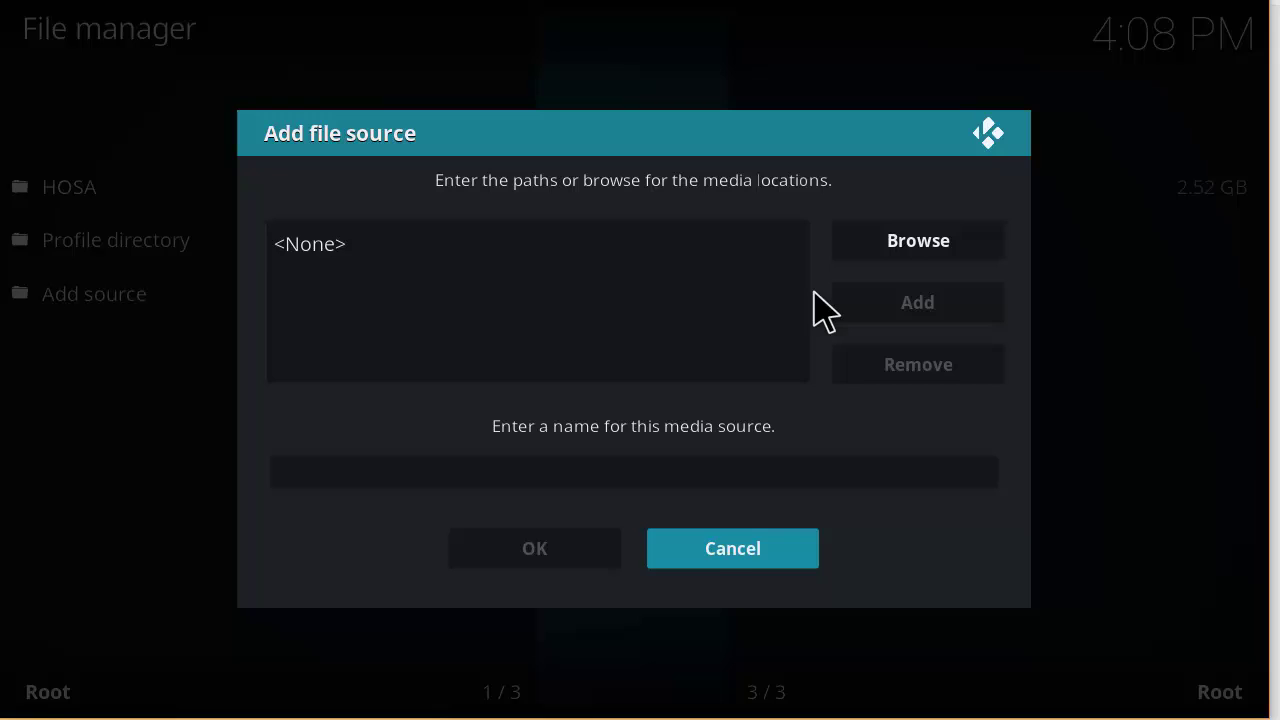
click(560, 271)
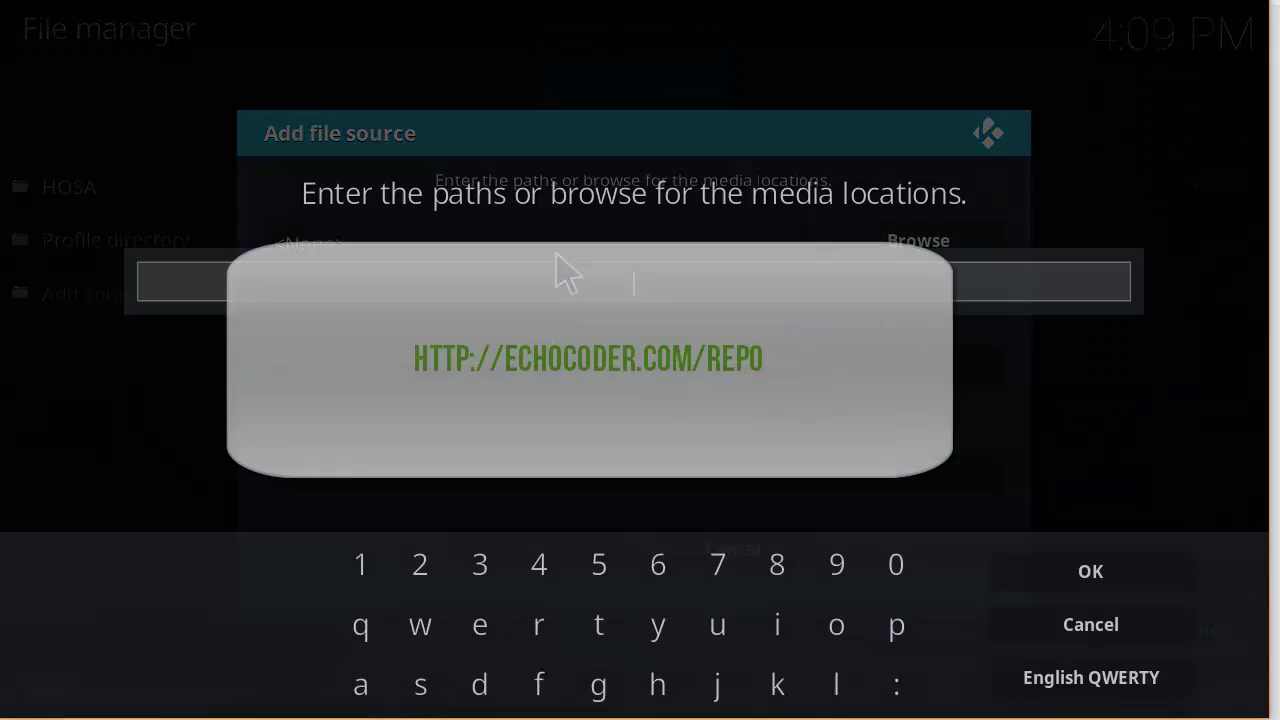
text(http:)
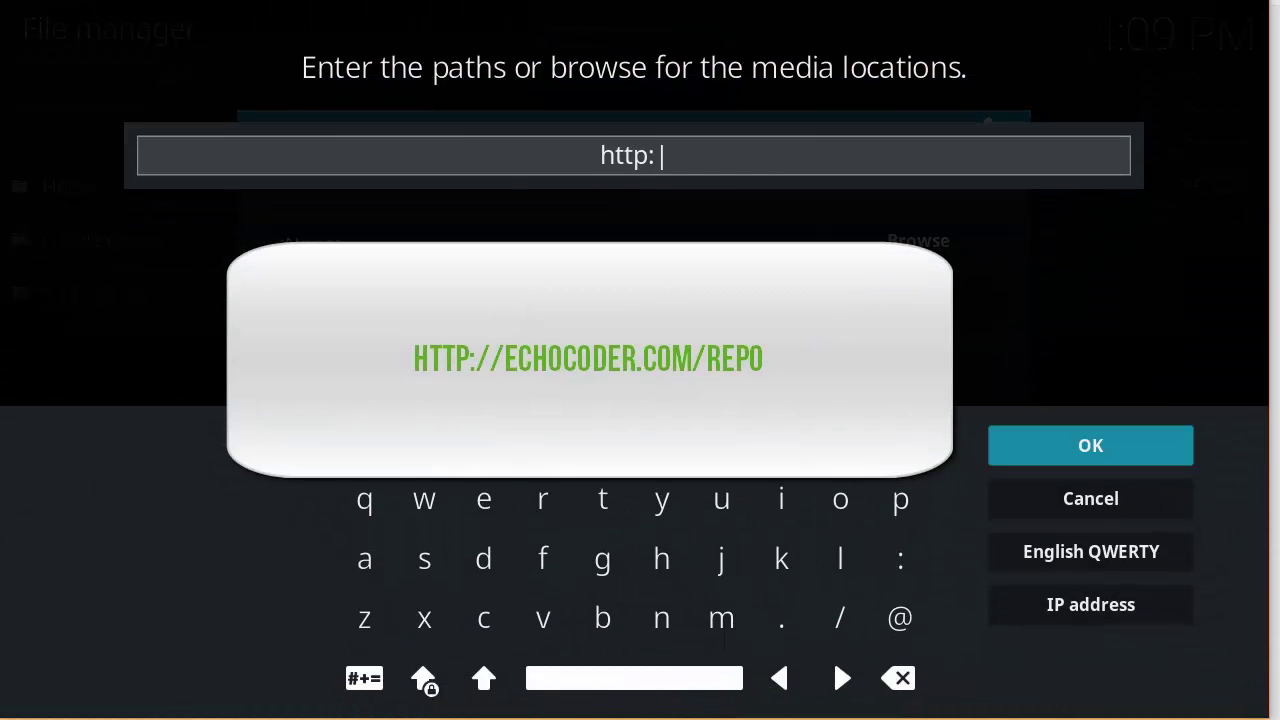
text(//echocoder.)
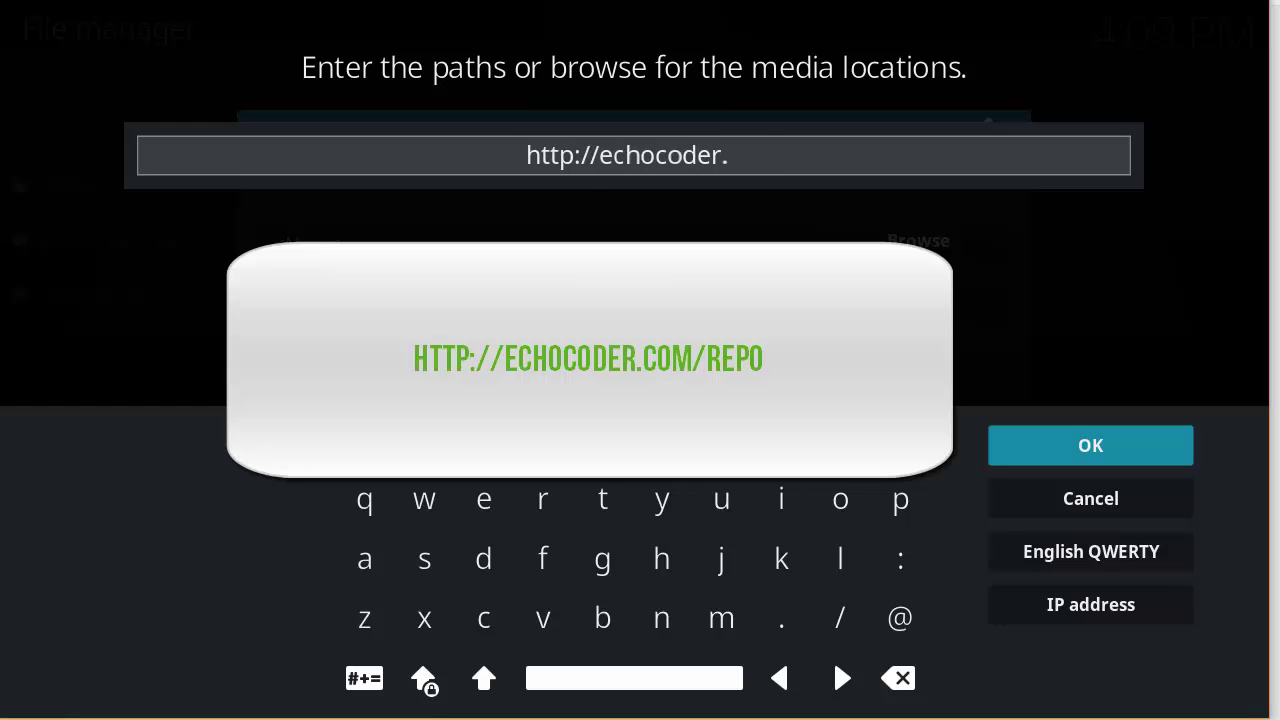
text(com/repo)
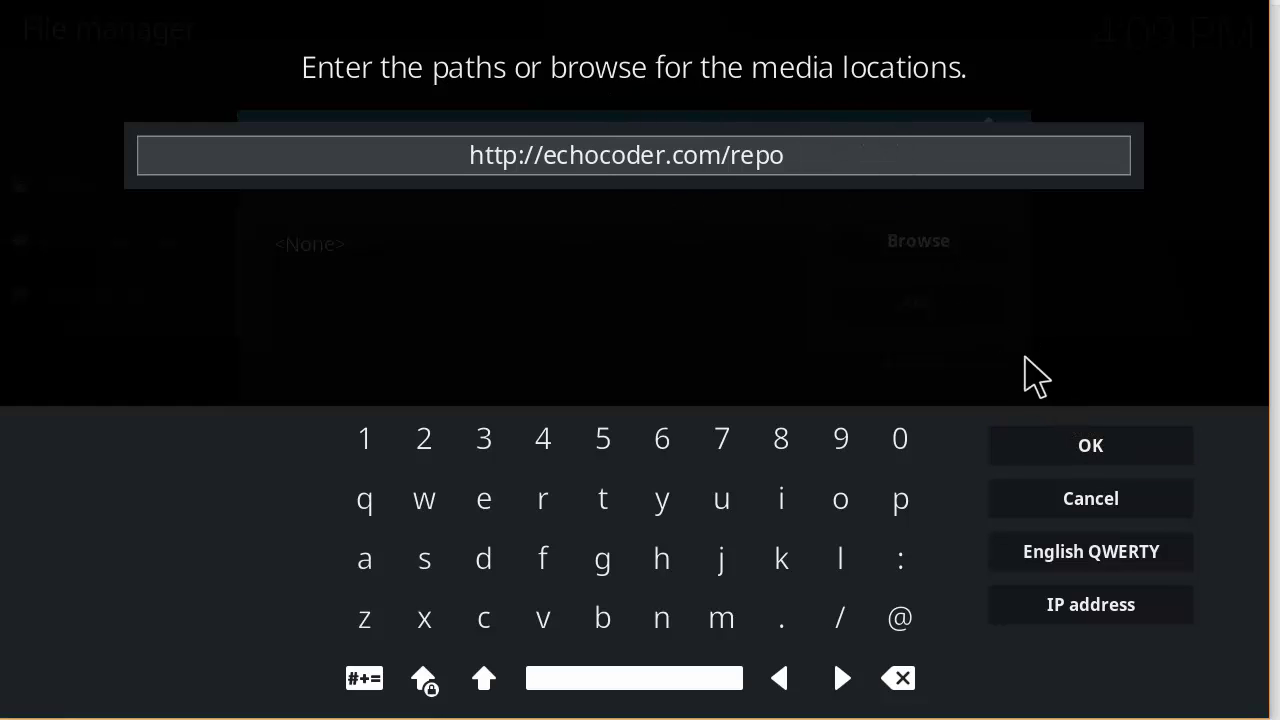
click(1062, 445)
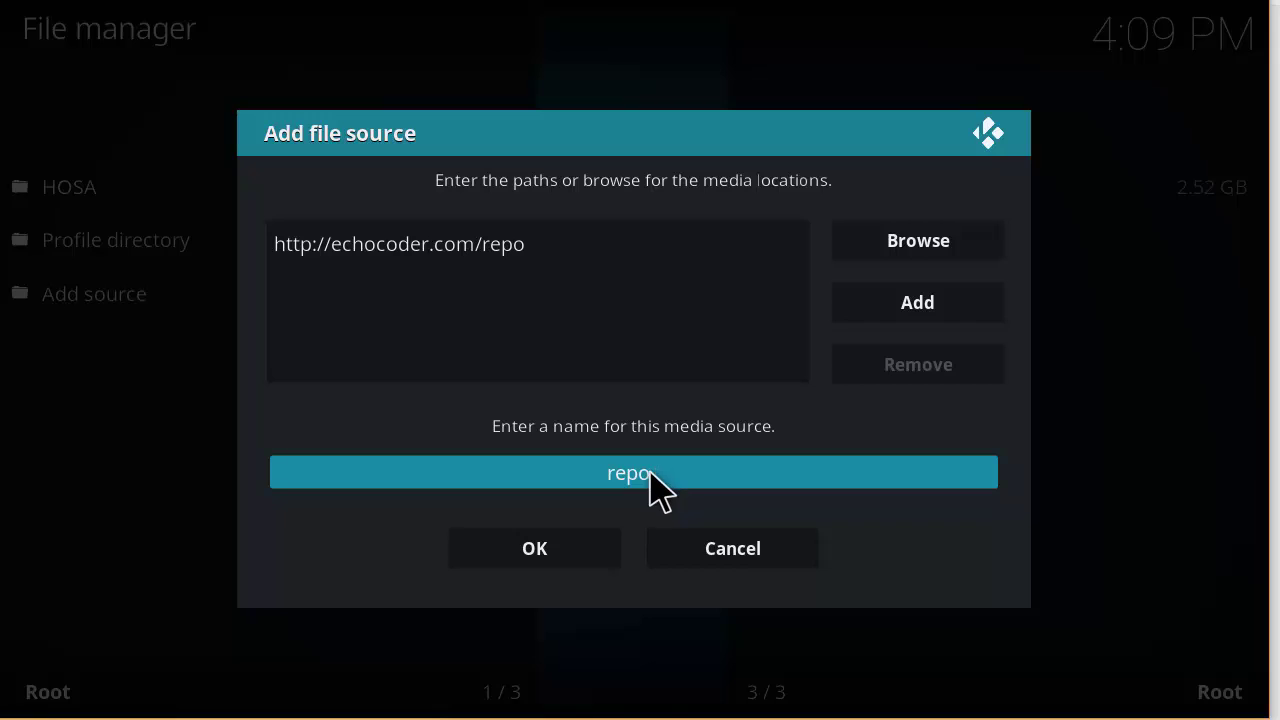
Step: Save the media source under the name ECHO and return to the home screen
click(660, 490)
key(BackSpace)
key(BackSpace)
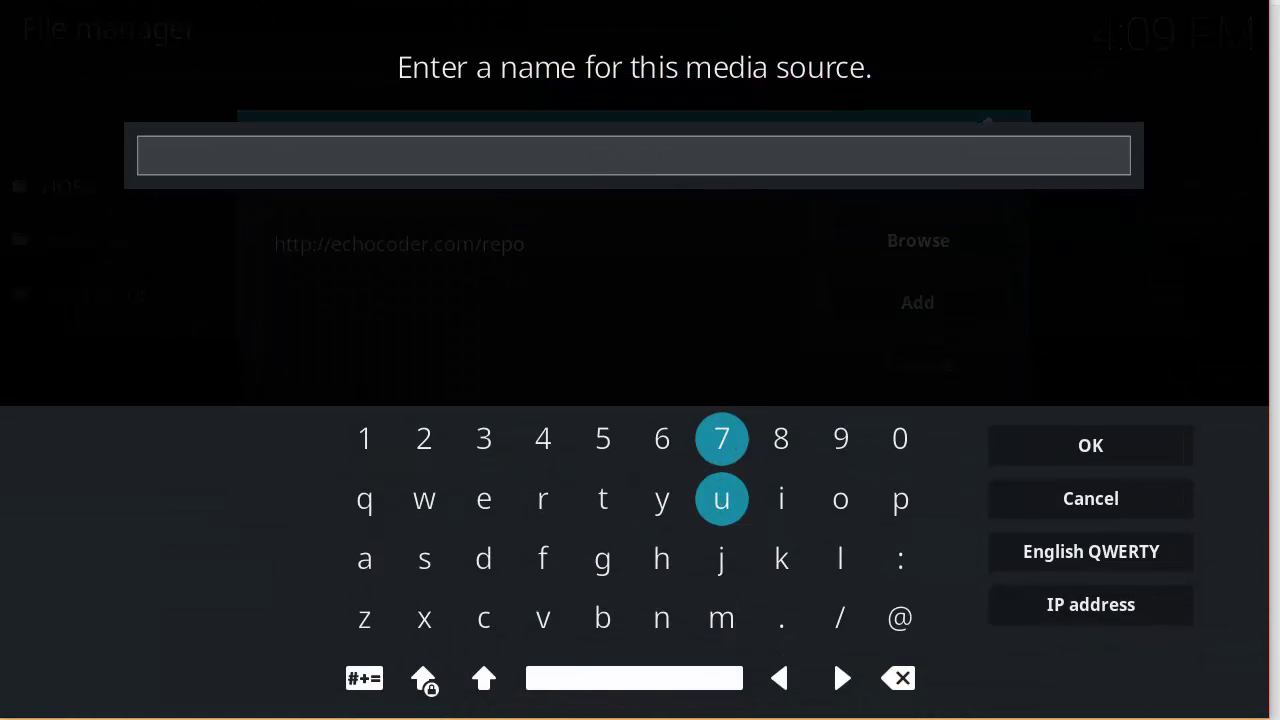
text(ECHO)
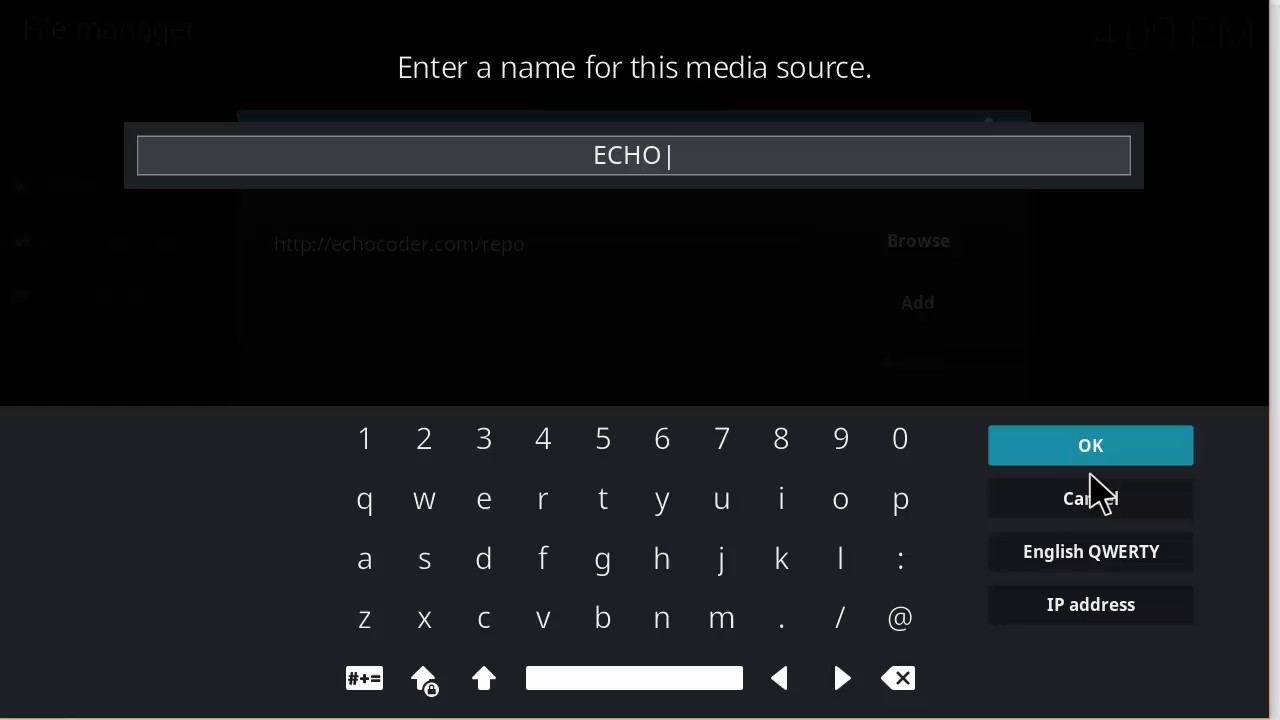
click(1128, 458)
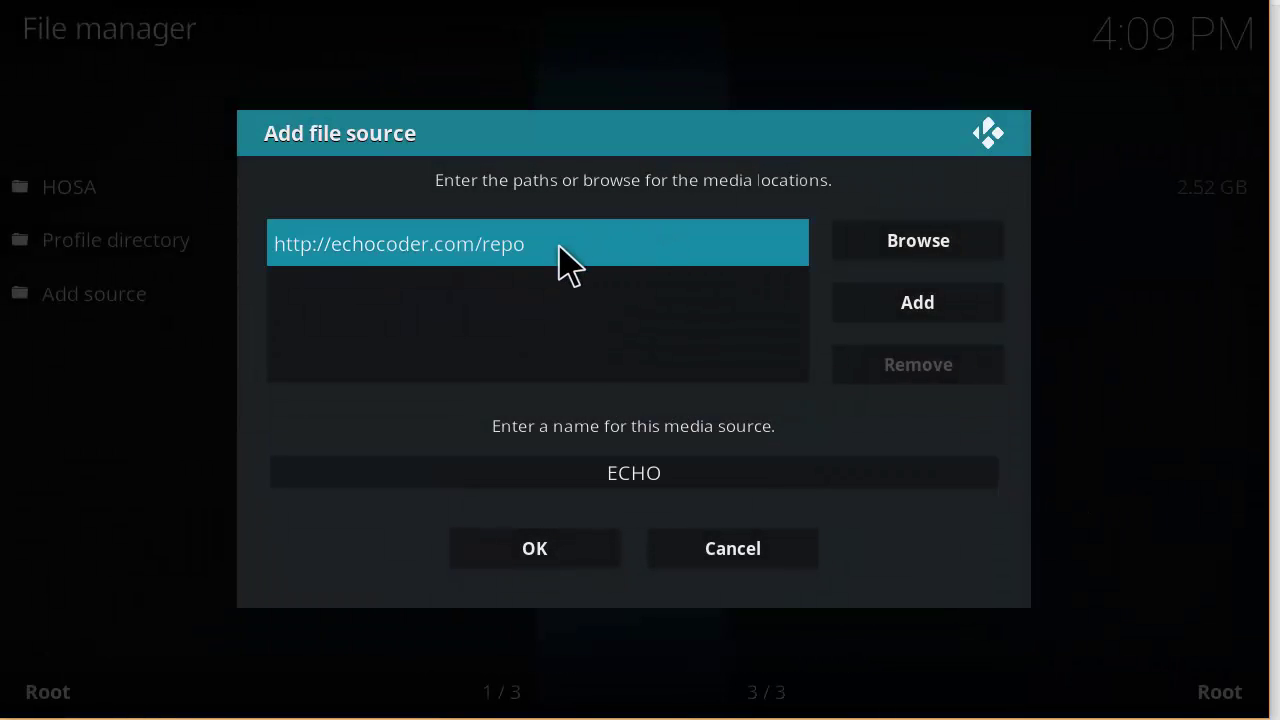
click(526, 557)
key(Escape)
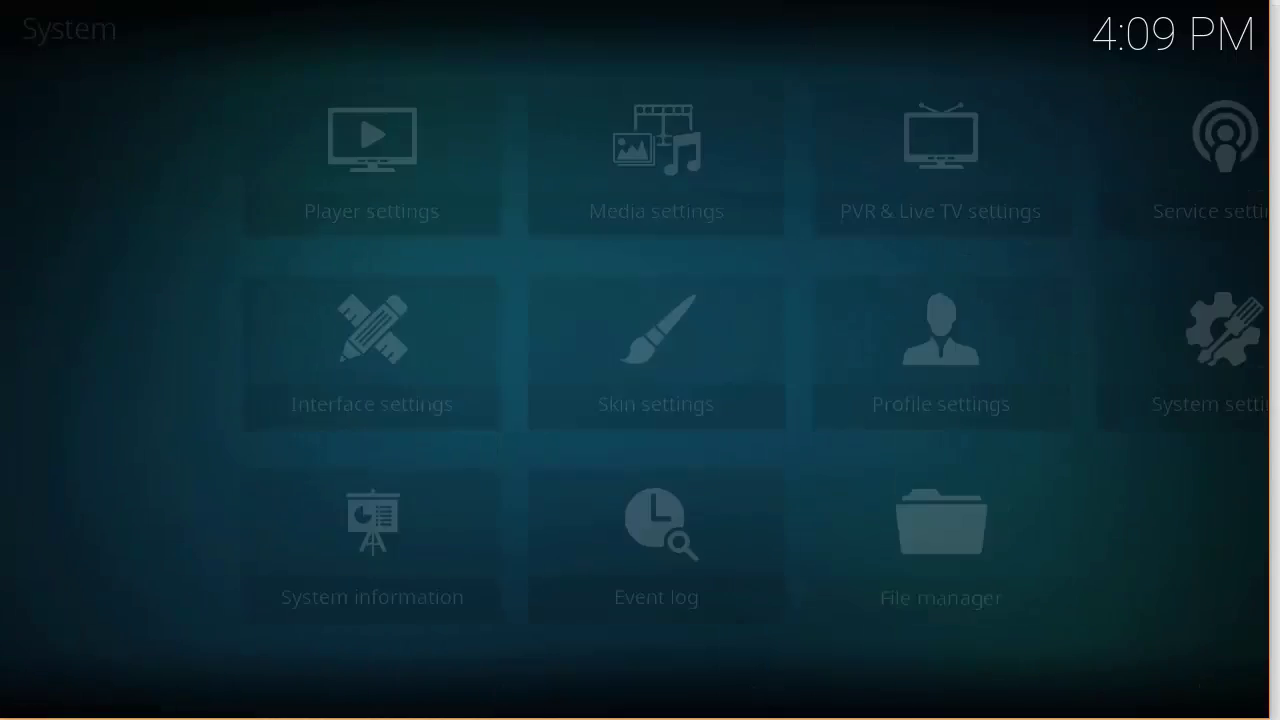
key(Escape)
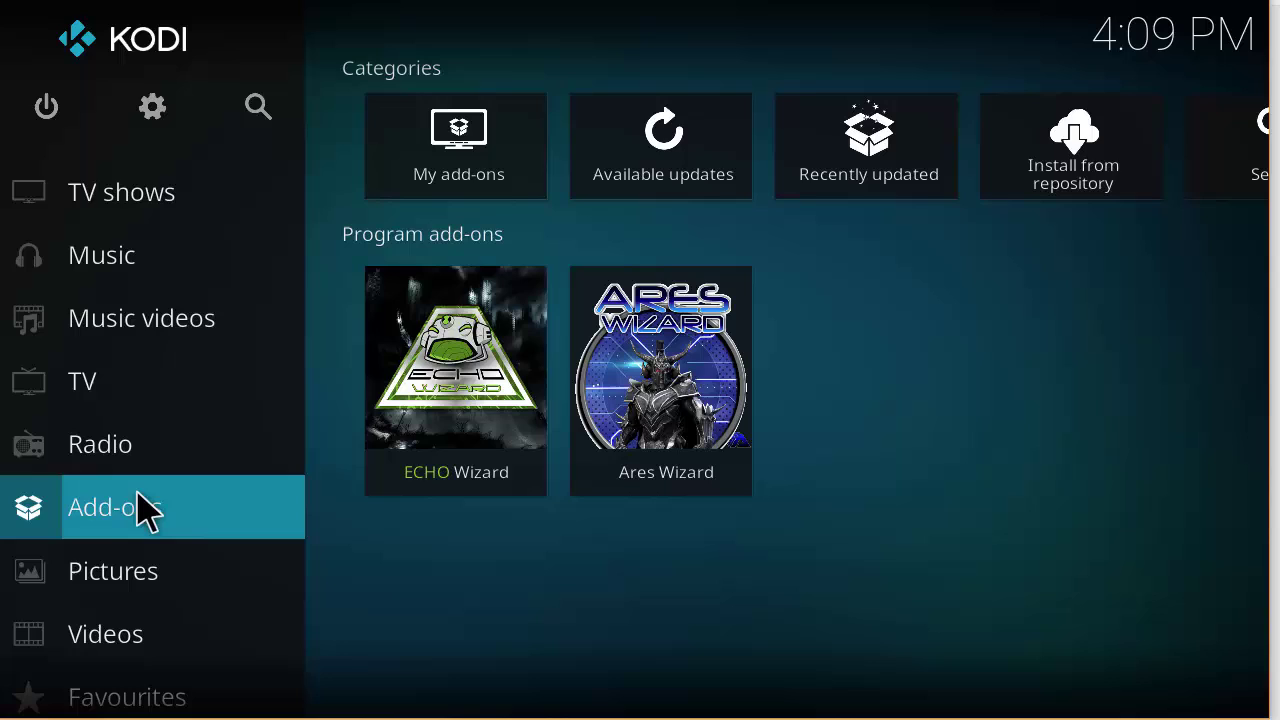
Step: Install the ECHO repository from the zip file repository.echo-1.04.zip in the ECHO source
click(145, 506)
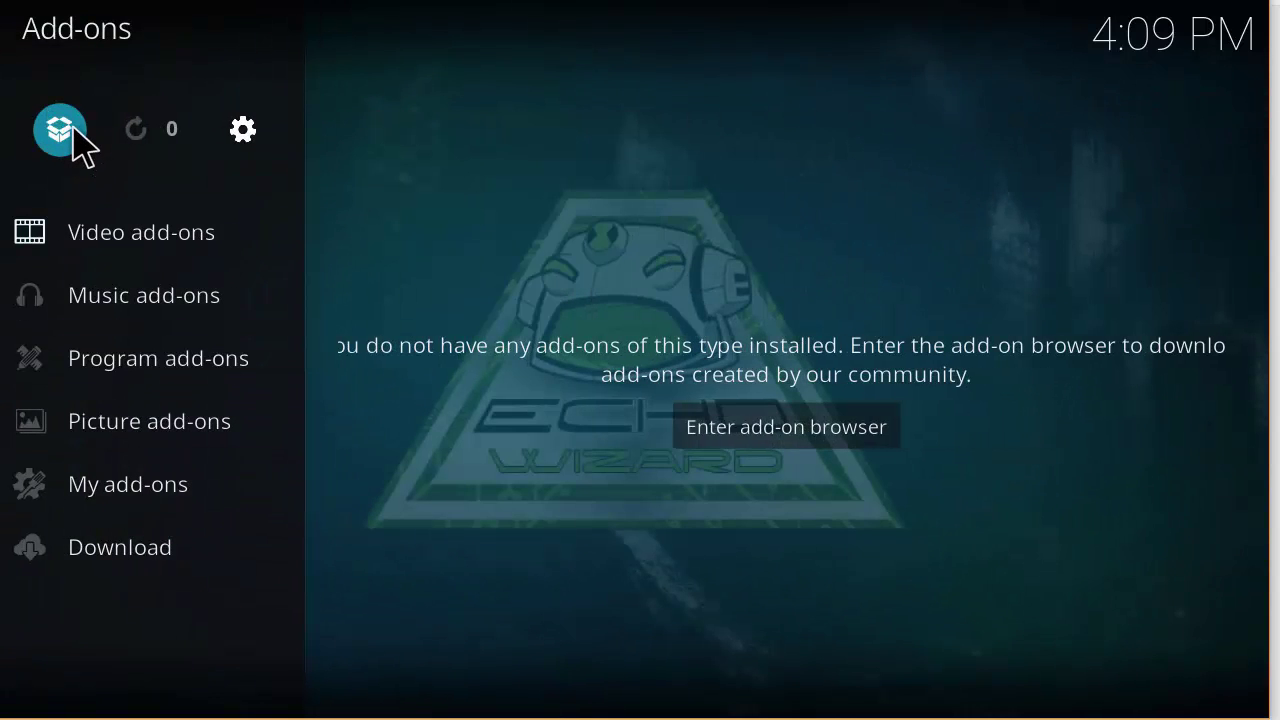
click(60, 130)
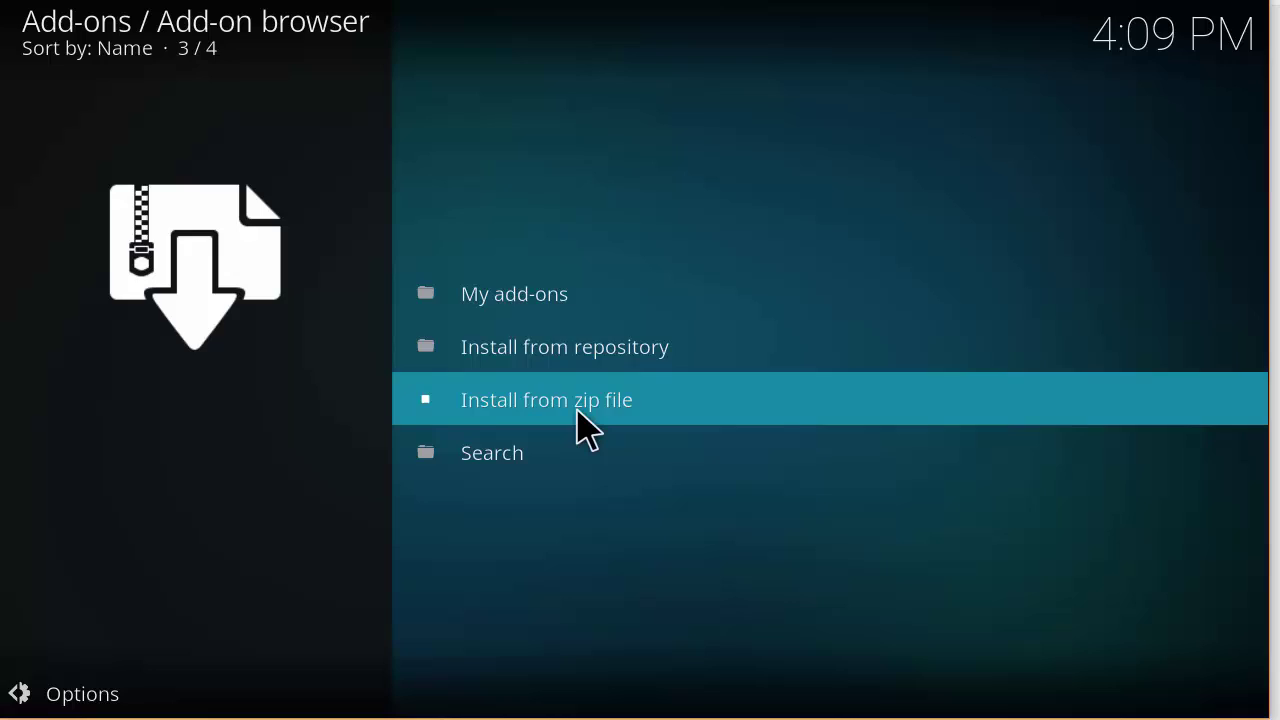
click(578, 412)
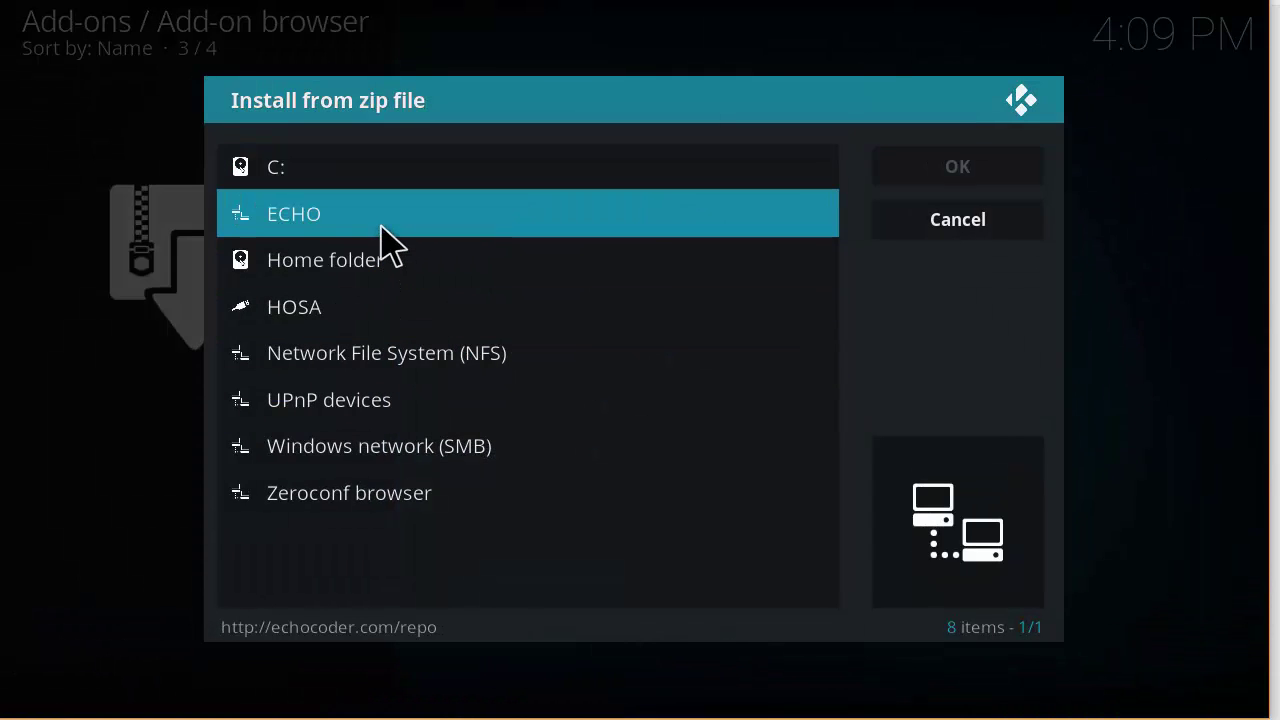
click(385, 240)
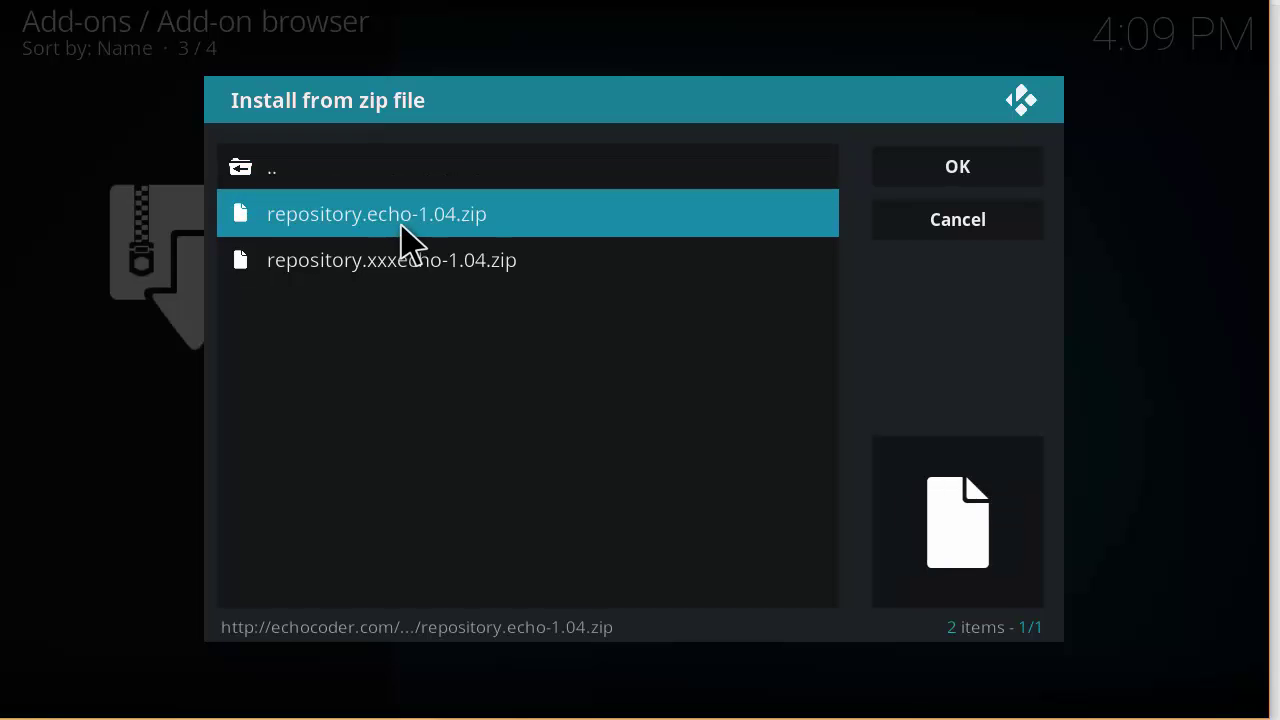
click(440, 222)
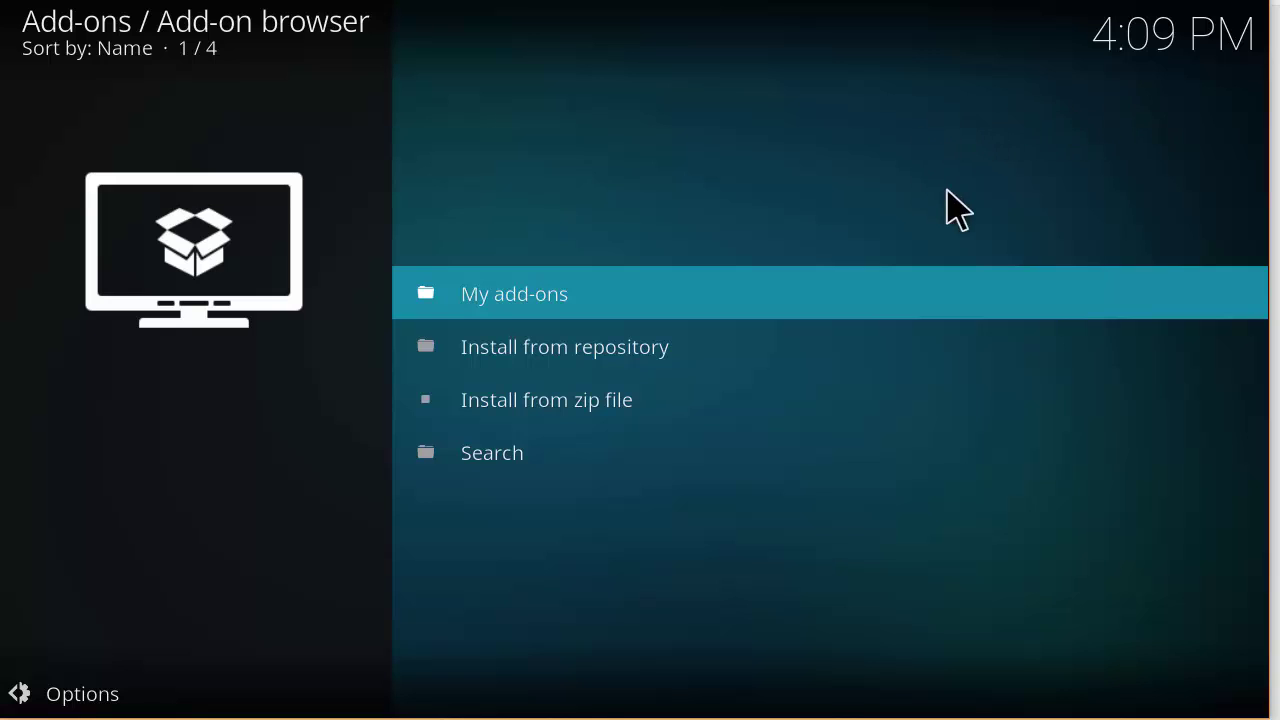
Step: View the ECHO Wizard details among the ECHO Repository's program add-ons, and return to the home screen
click(568, 362)
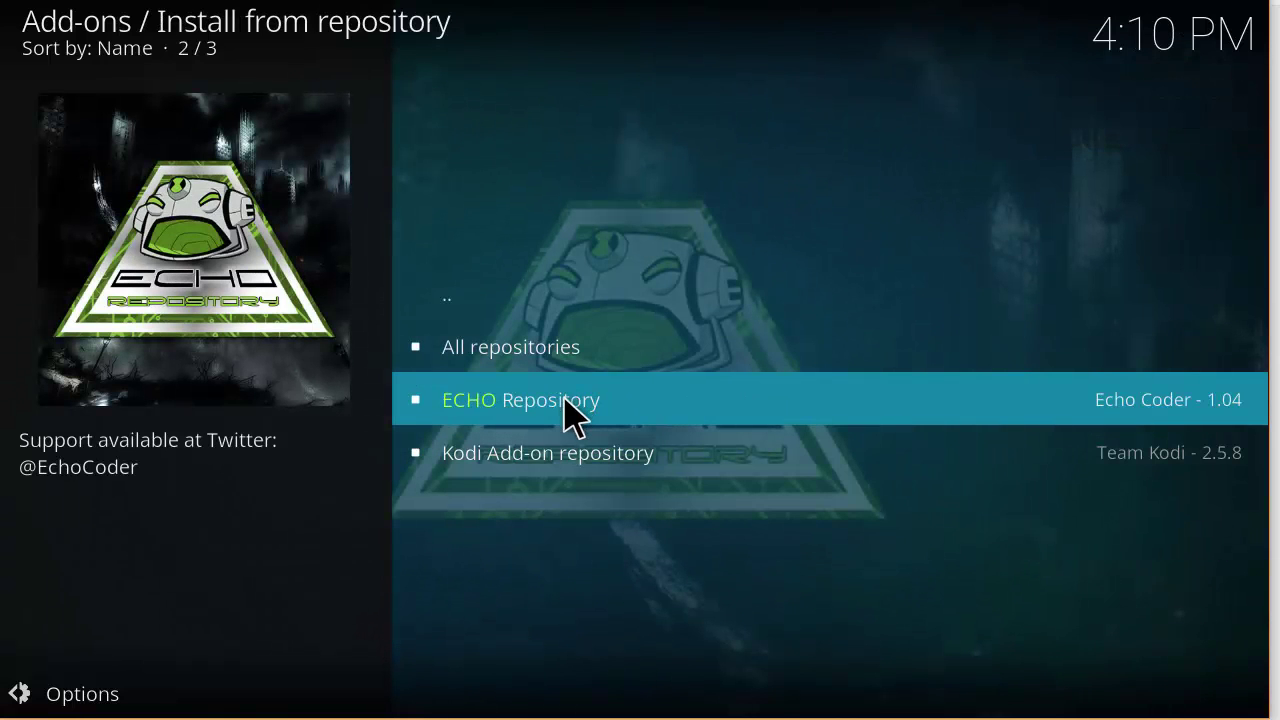
click(566, 413)
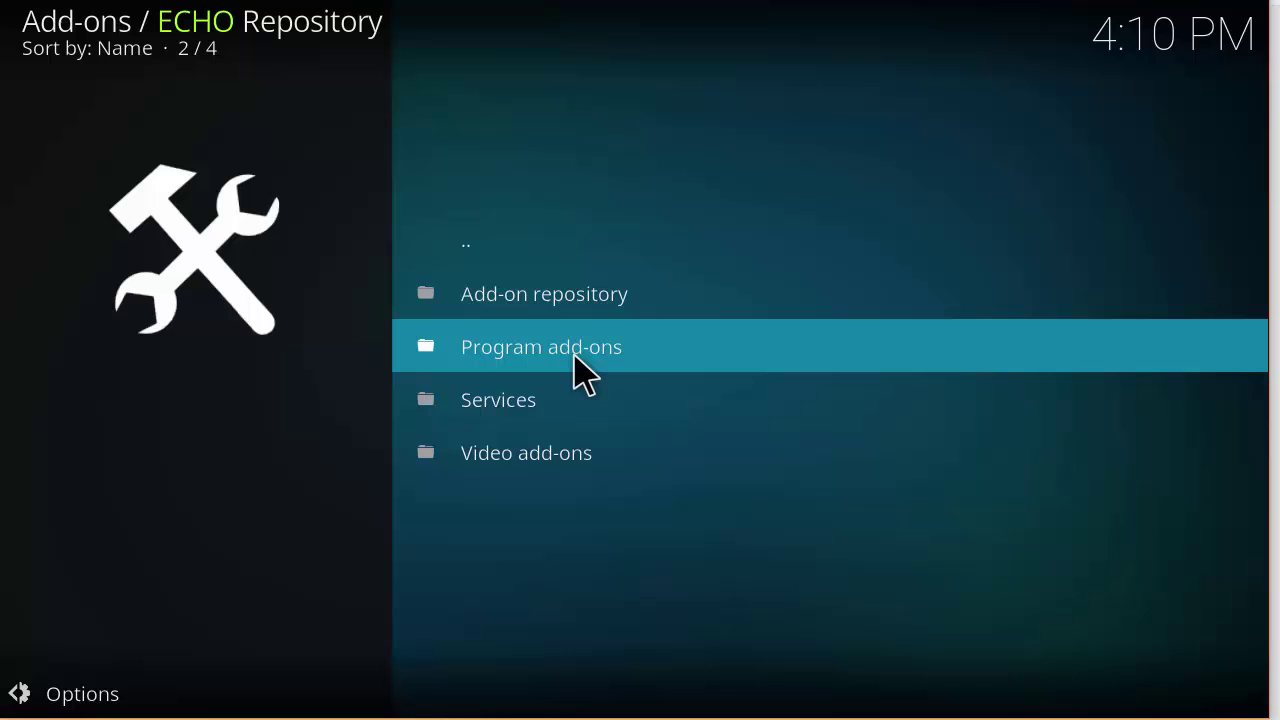
click(583, 373)
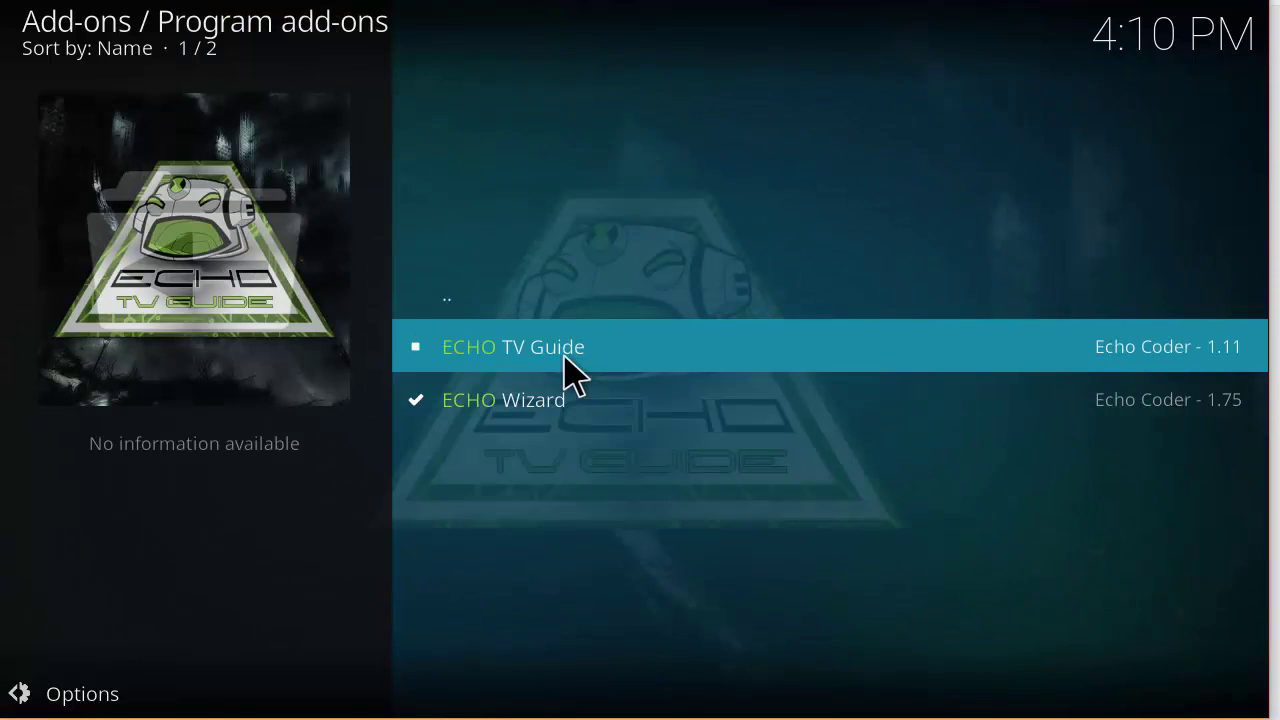
click(565, 410)
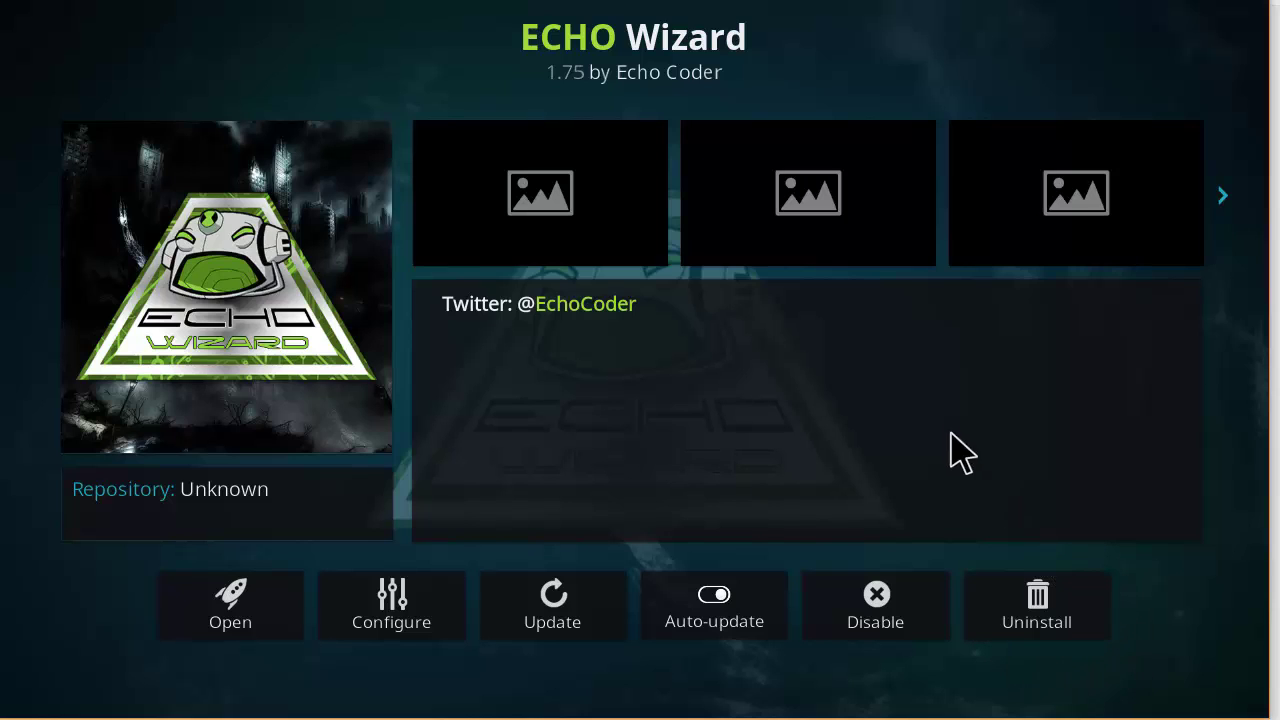
right_click(611, 509)
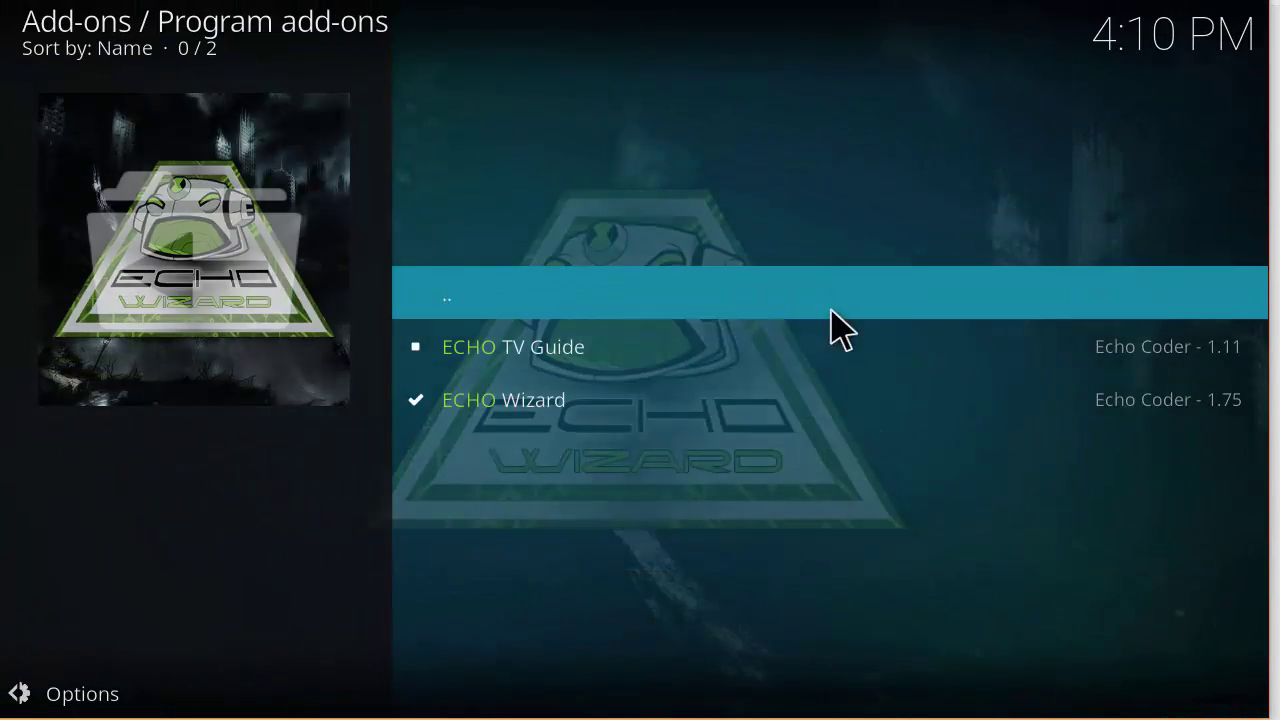
click(832, 311)
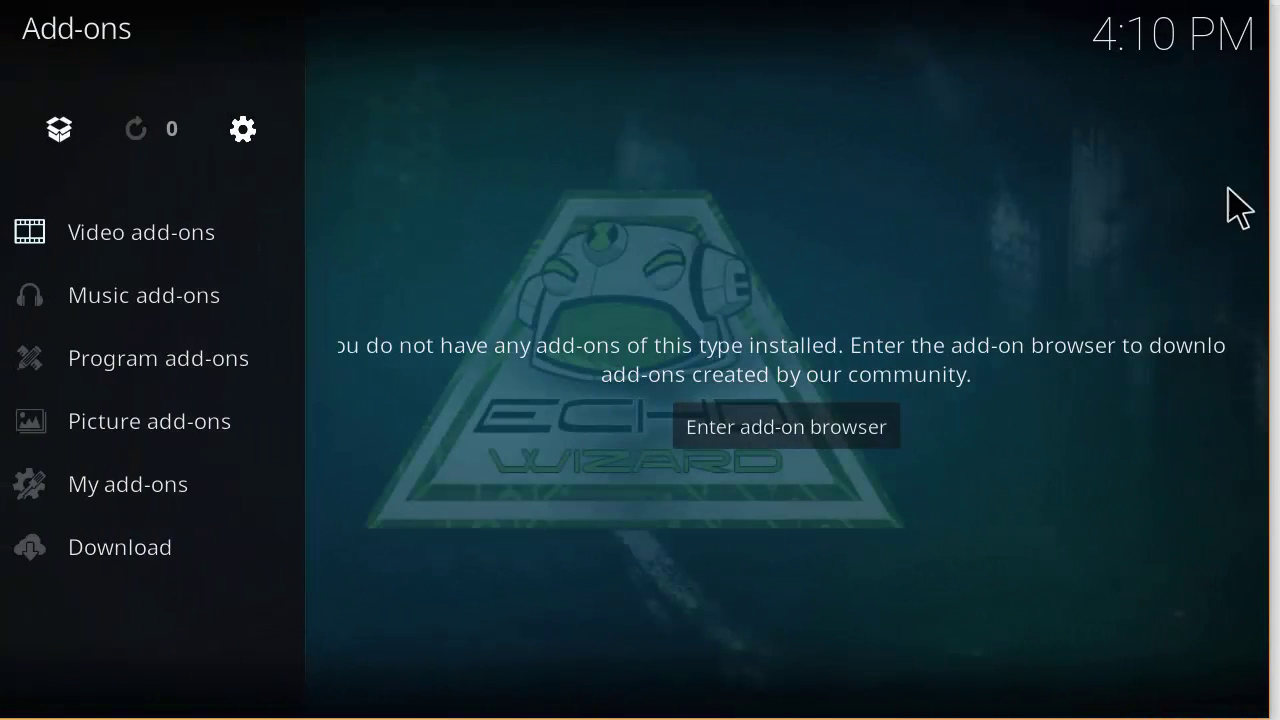
right_click(104, 380)
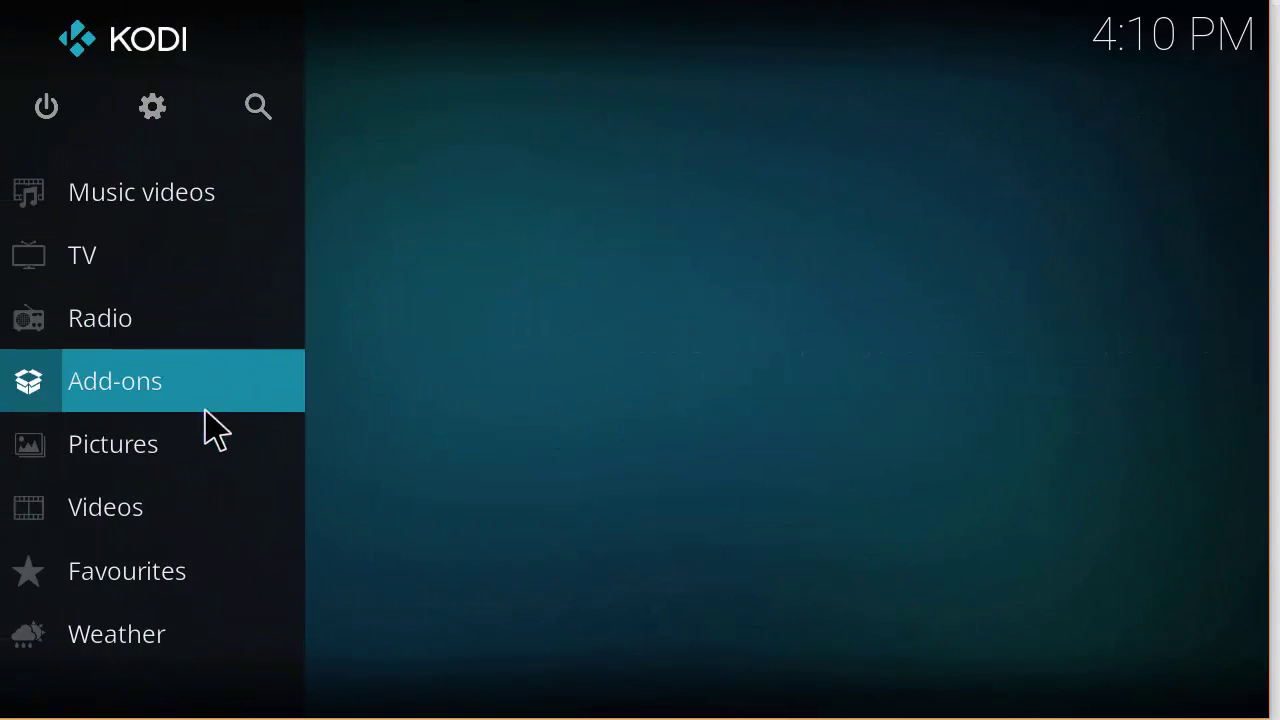
Step: Launch ECHO Wizard from the program add-ons and look through the categories in its add-ons section
click(155, 390)
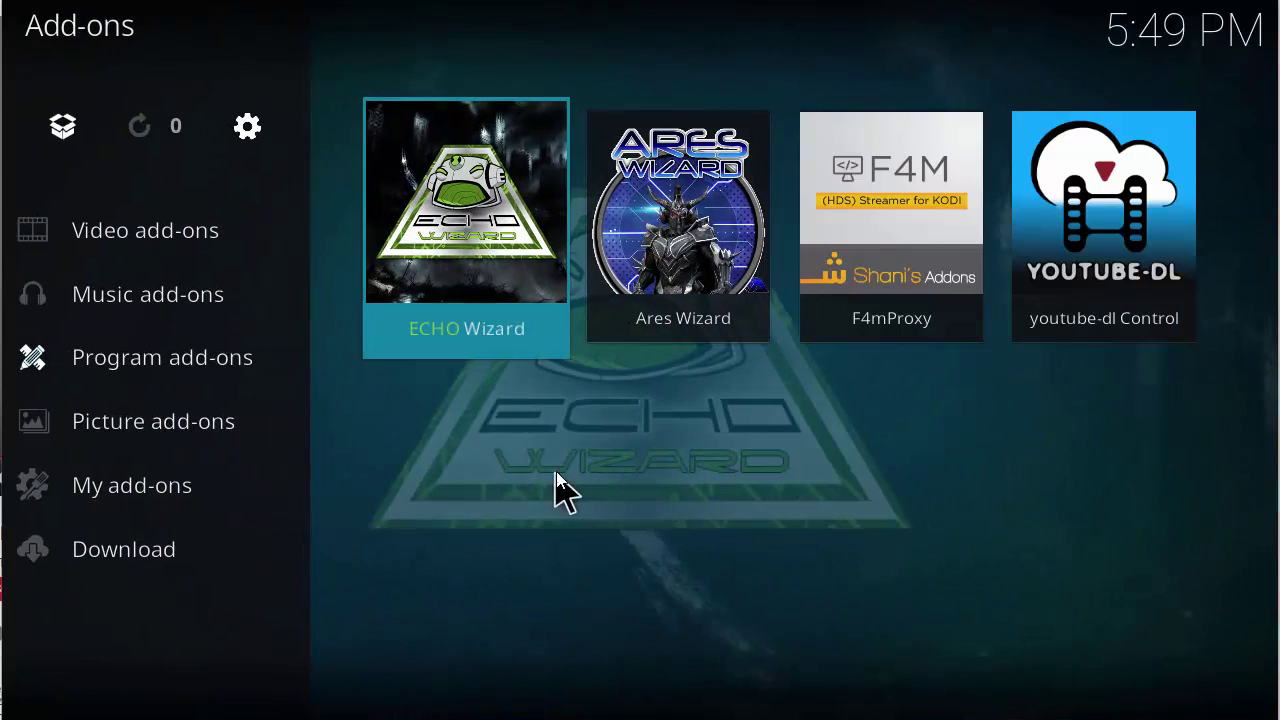
click(503, 292)
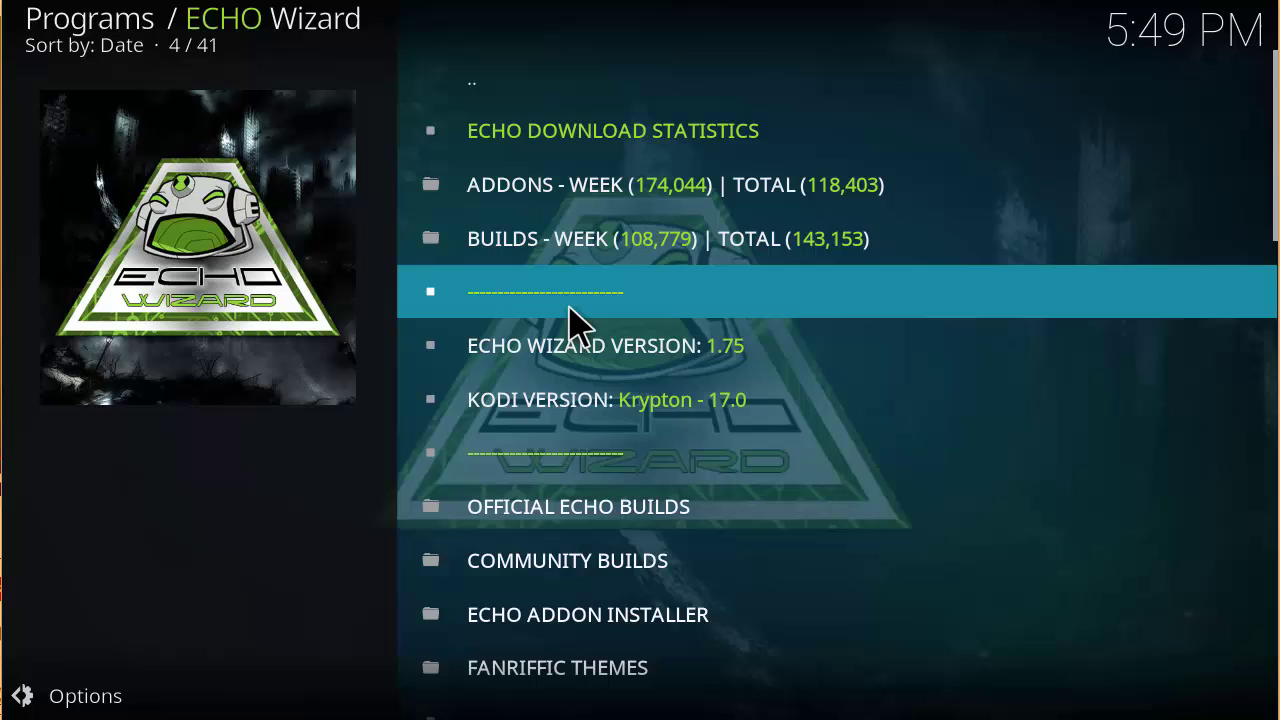
click(793, 196)
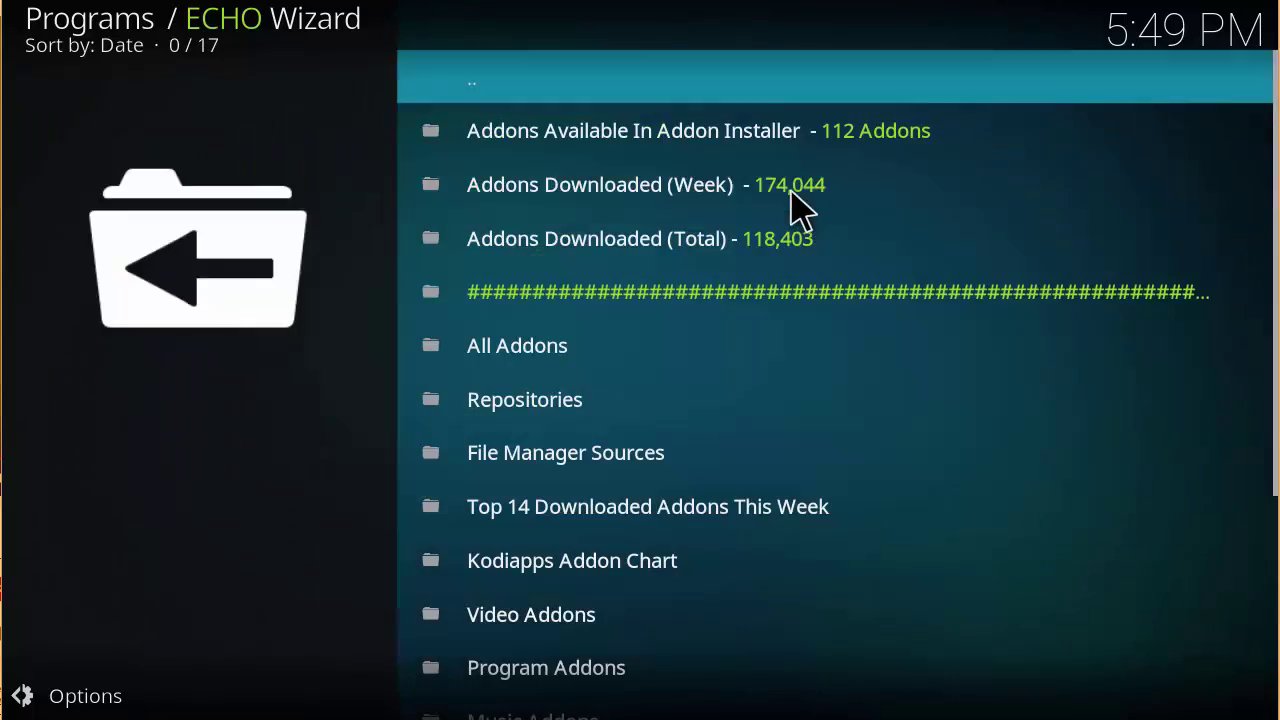
scroll(660, 420, down, 7)
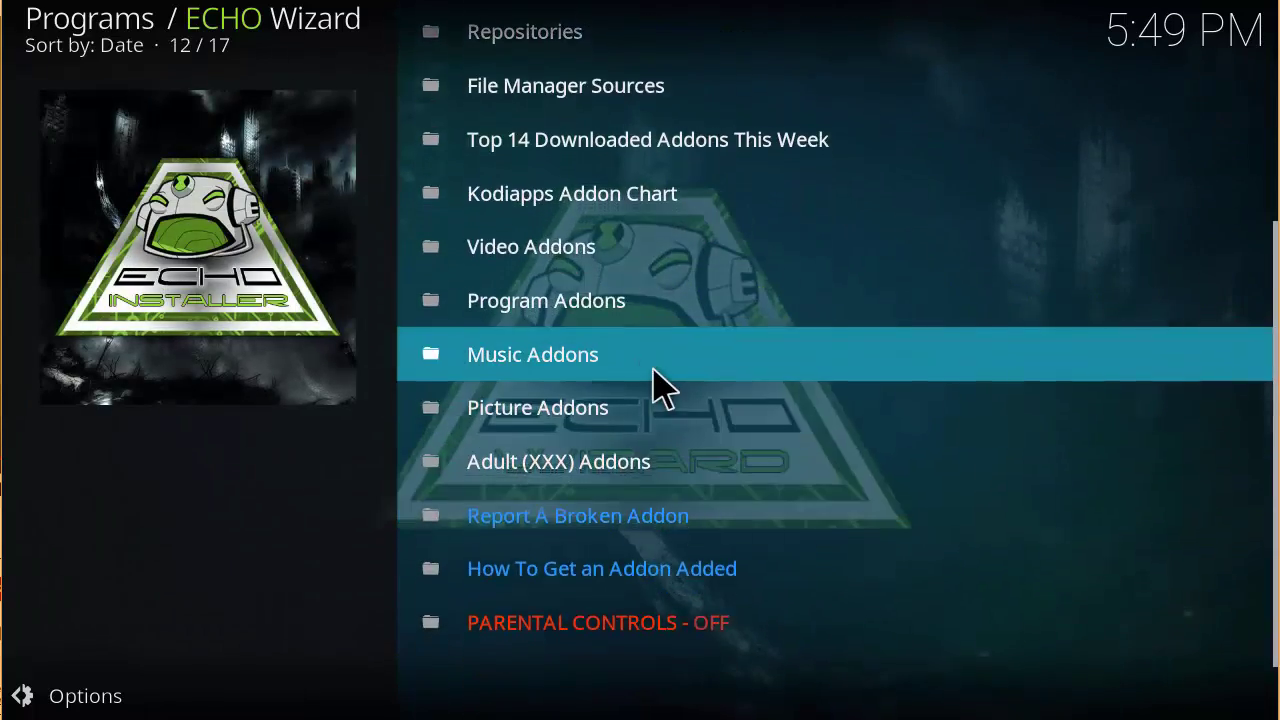
scroll(700, 260, up, 10)
scroll(706, 449, down, 10)
scroll(729, 406, up, 2)
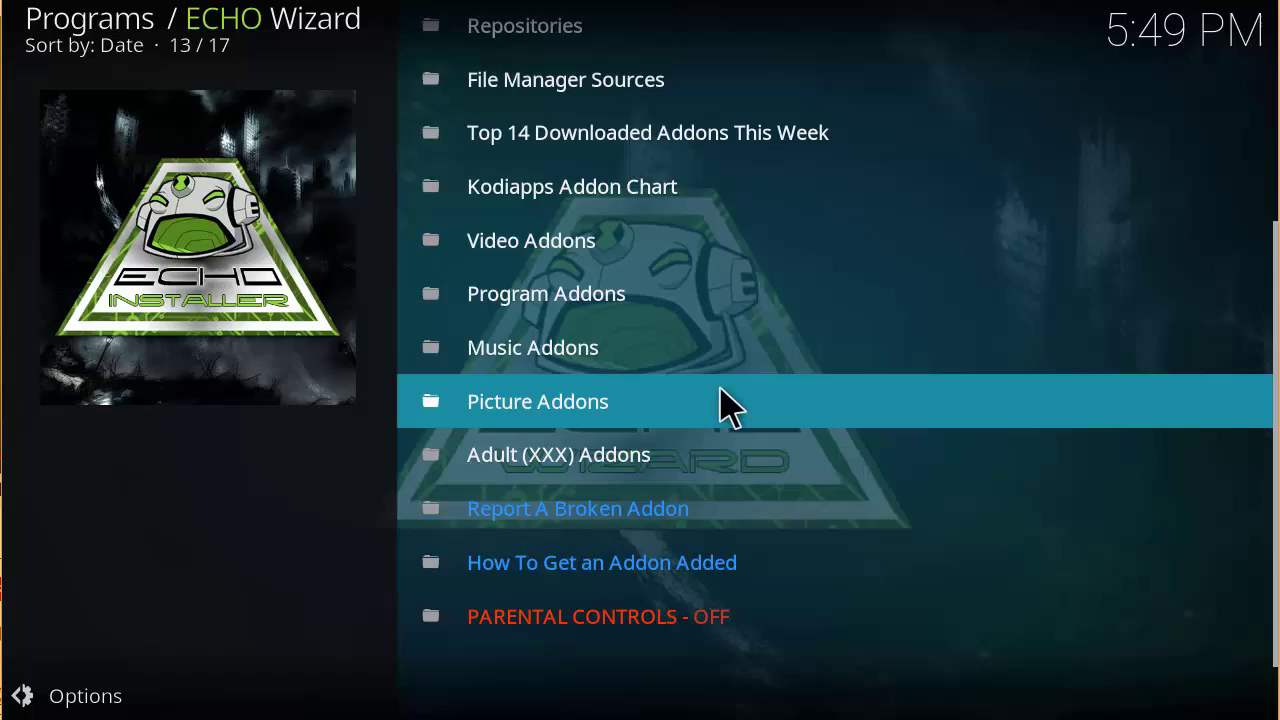
scroll(729, 406, up, 4)
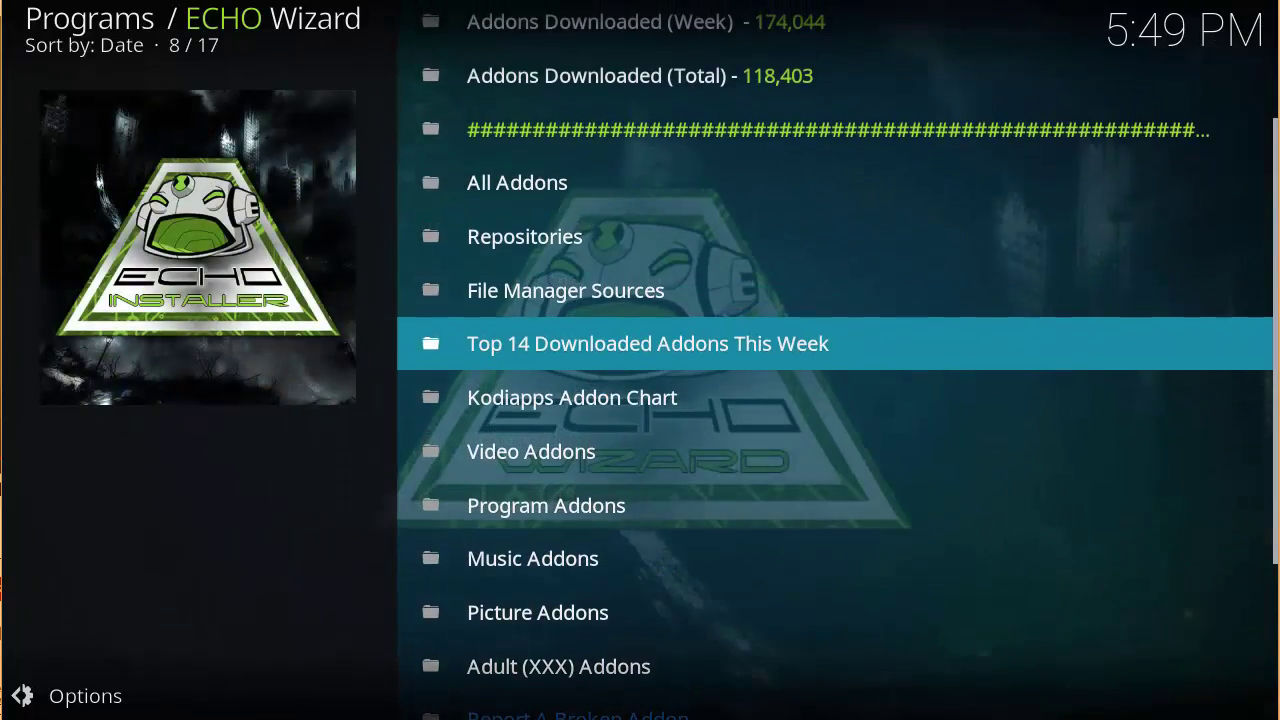
Step: View the 4K Media options in the Top 14 Downloaded Addons This Week list, and return to the home screen
click(815, 470)
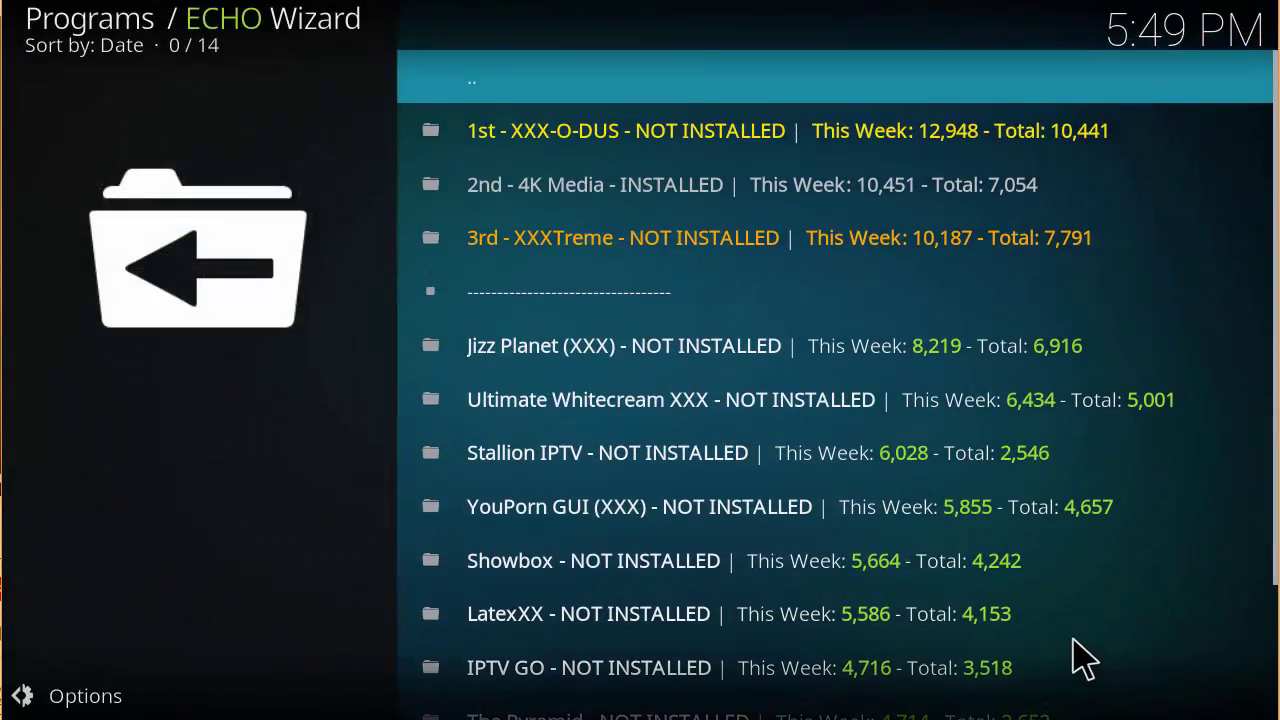
key(Down)
key(Down)
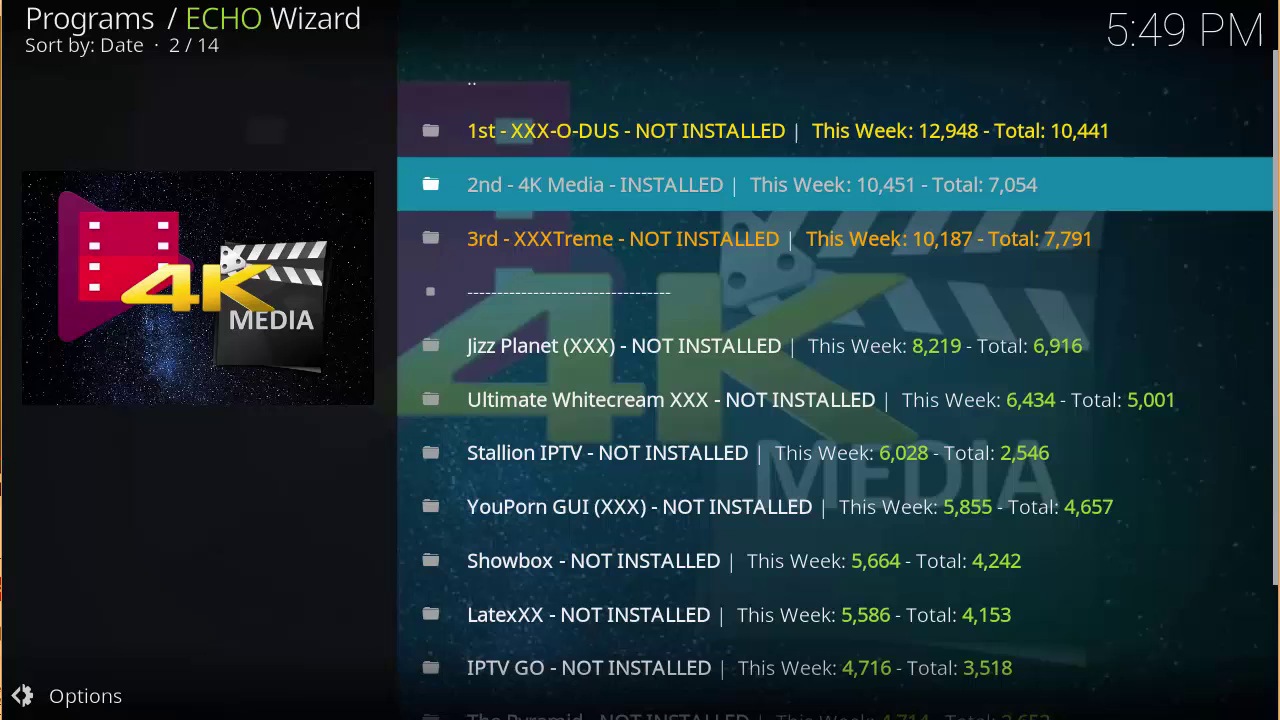
key(Return)
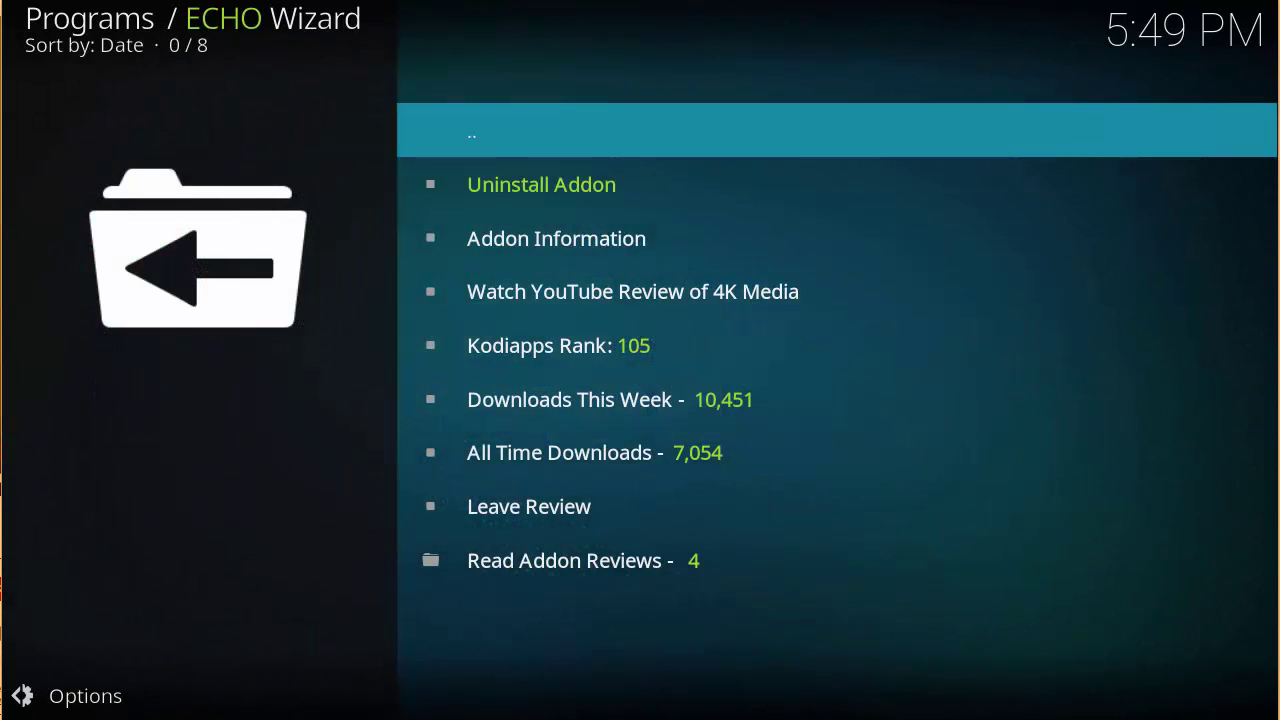
key(Down)
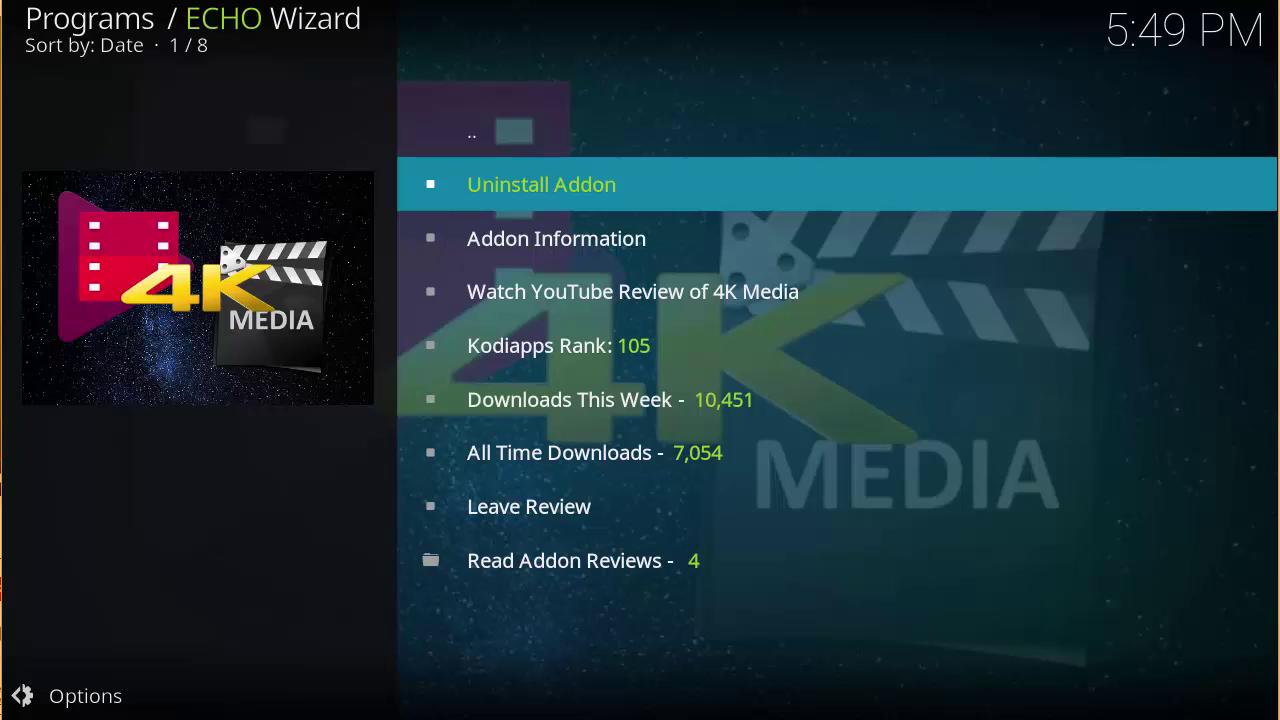
key(BackSpace)
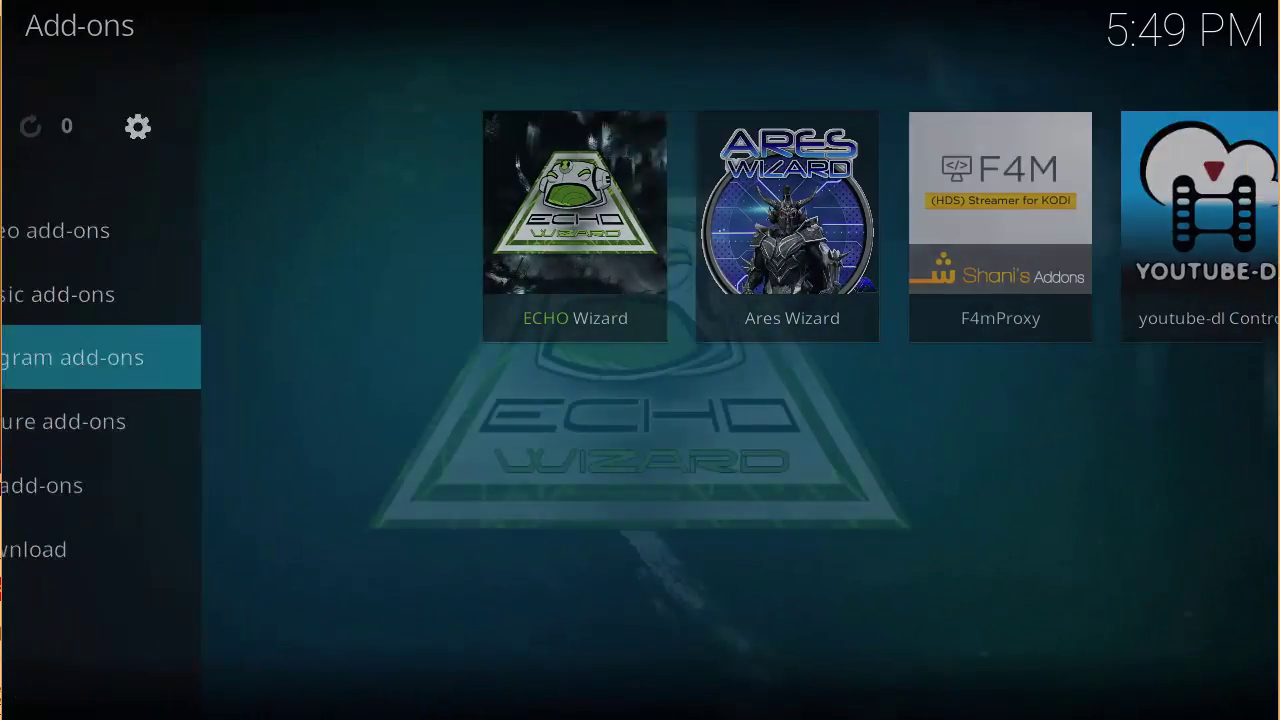
key(BackSpace)
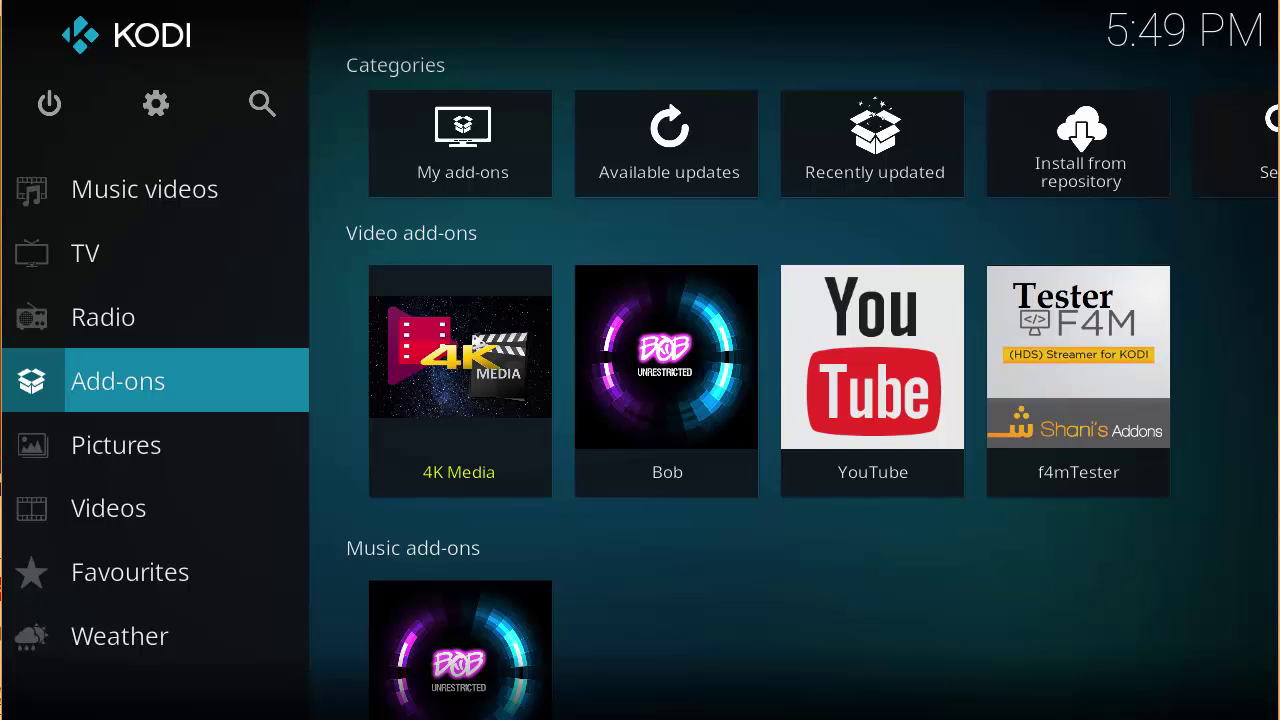
Step: Launch 4K Media from the installed video add-ons
key(Return)
key(Up)
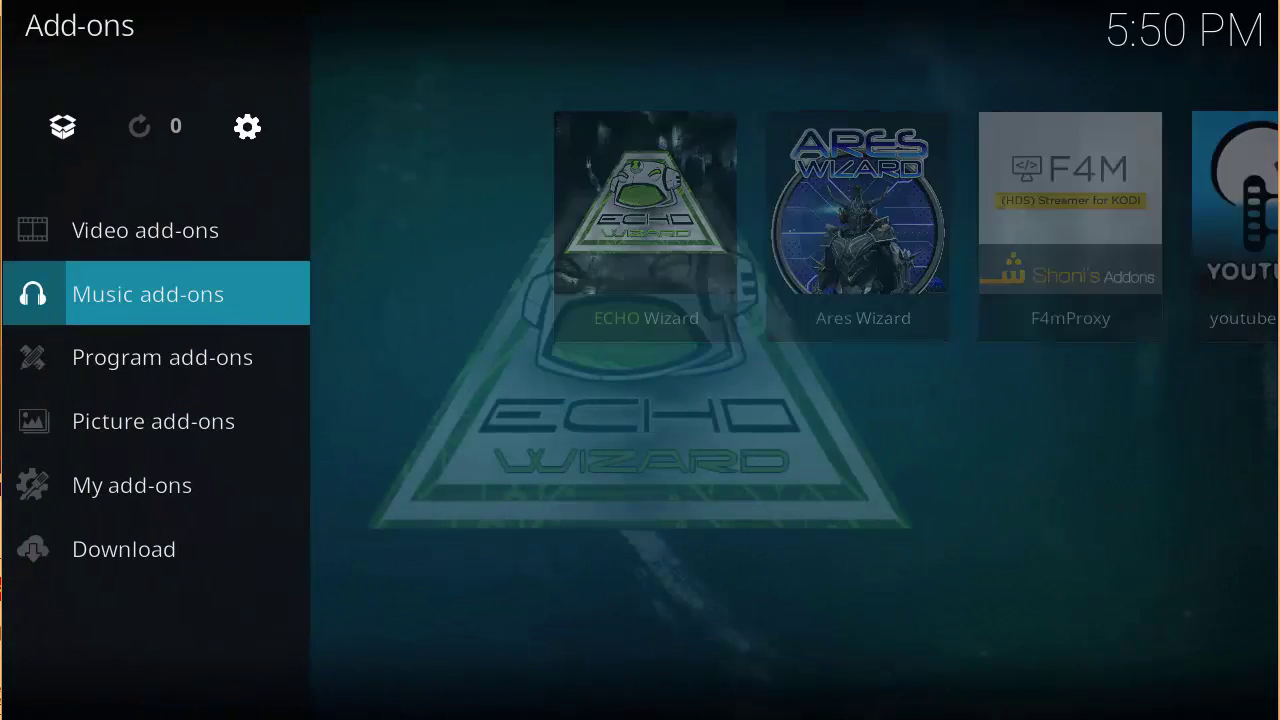
key(Up)
key(Right)
key(Right)
key(Left)
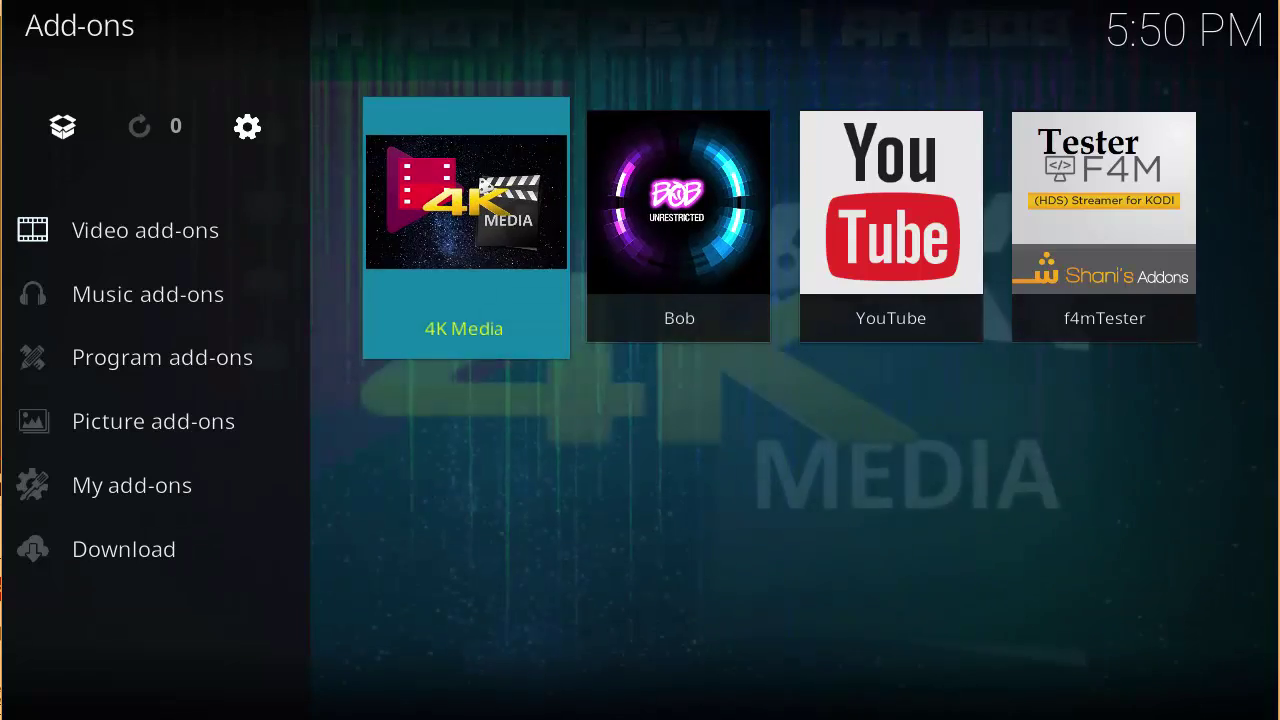
key(Return)
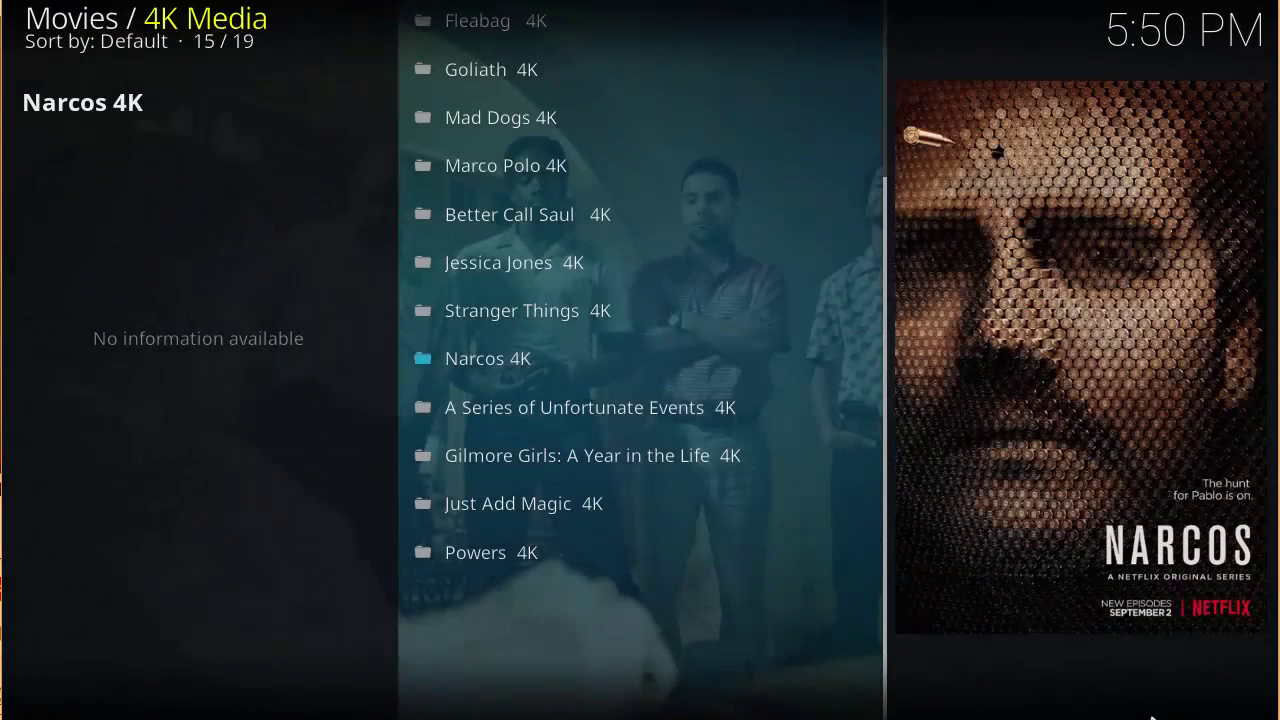